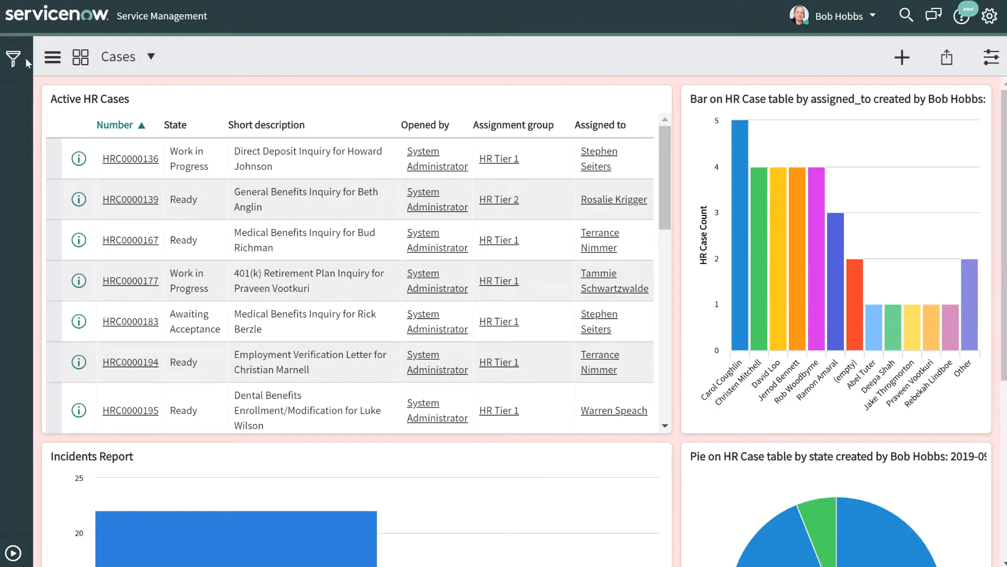
Step: Filter the navigator on 'incident' and open Incident > All to list all 65 incidents
{"action": "left_click", "coordinate": [15, 59]}
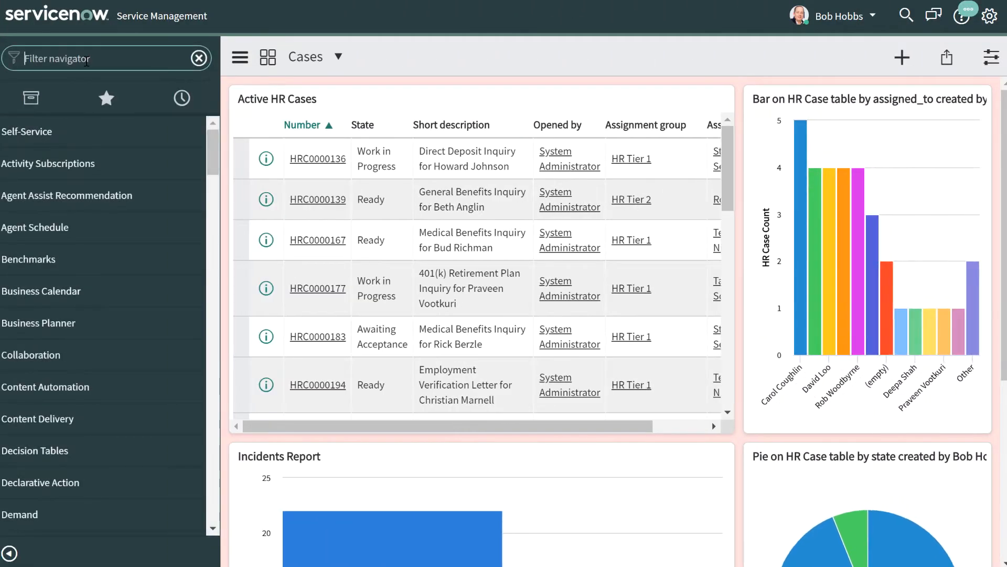
{"action": "type", "text": "incident"}
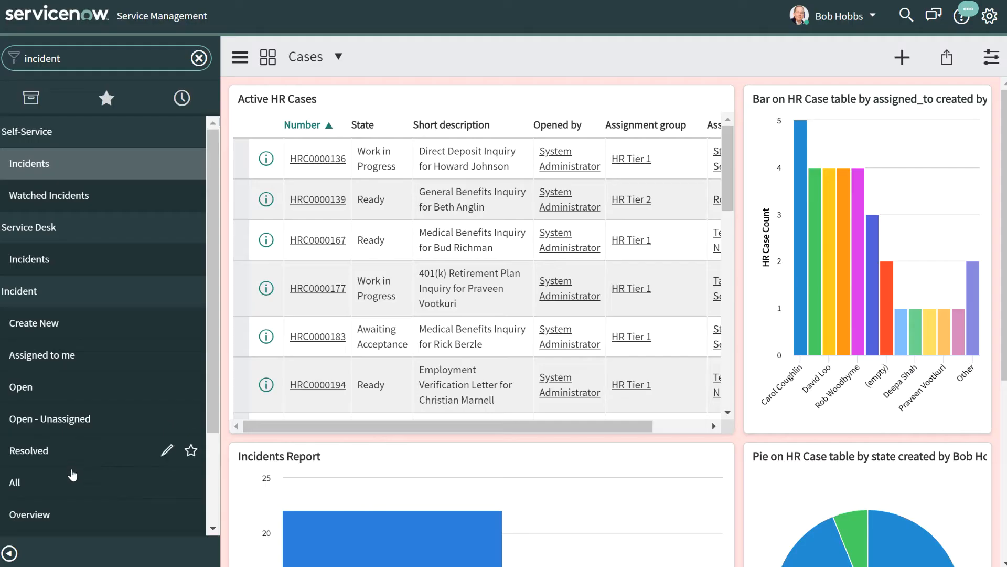
{"action": "left_click", "coordinate": [71, 480]}
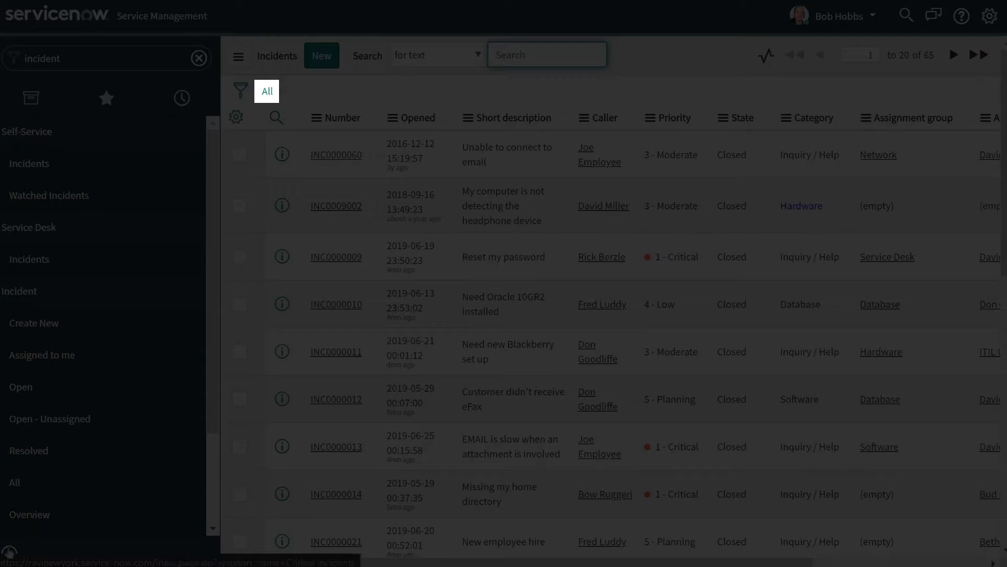
Step: Collapse the application navigator so the Incidents list fills the page
{"action": "left_click", "coordinate": [9, 552]}
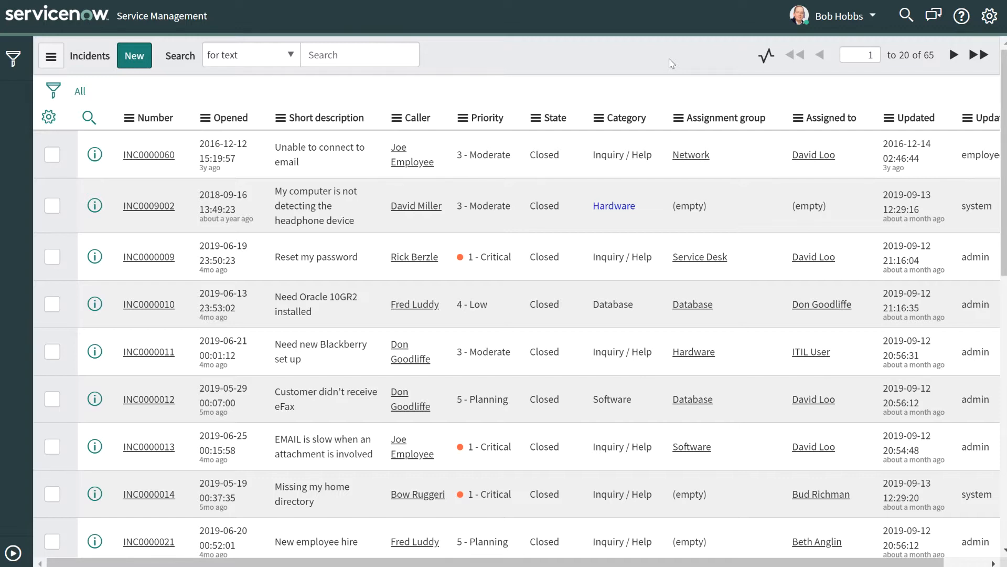
Step: Run a keyword search of the incidents for '*server'
{"action": "left_click", "coordinate": [291, 55]}
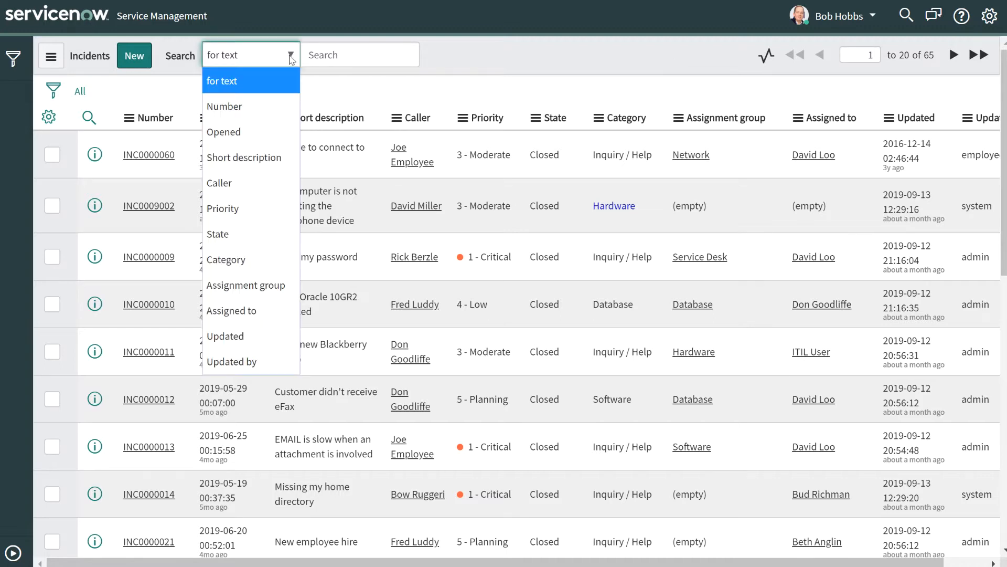
{"action": "left_click", "coordinate": [262, 83]}
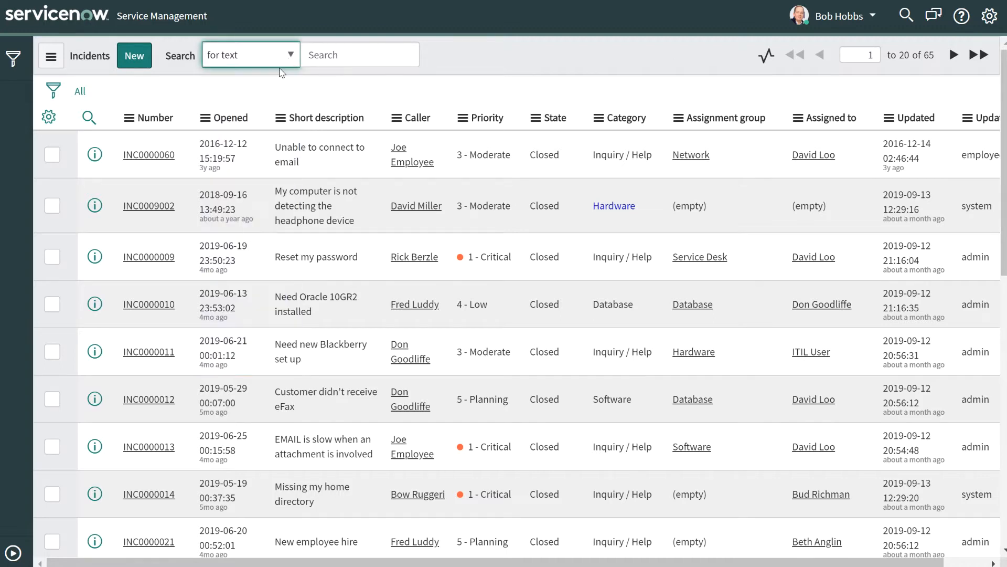
{"action": "left_click", "coordinate": [312, 54]}
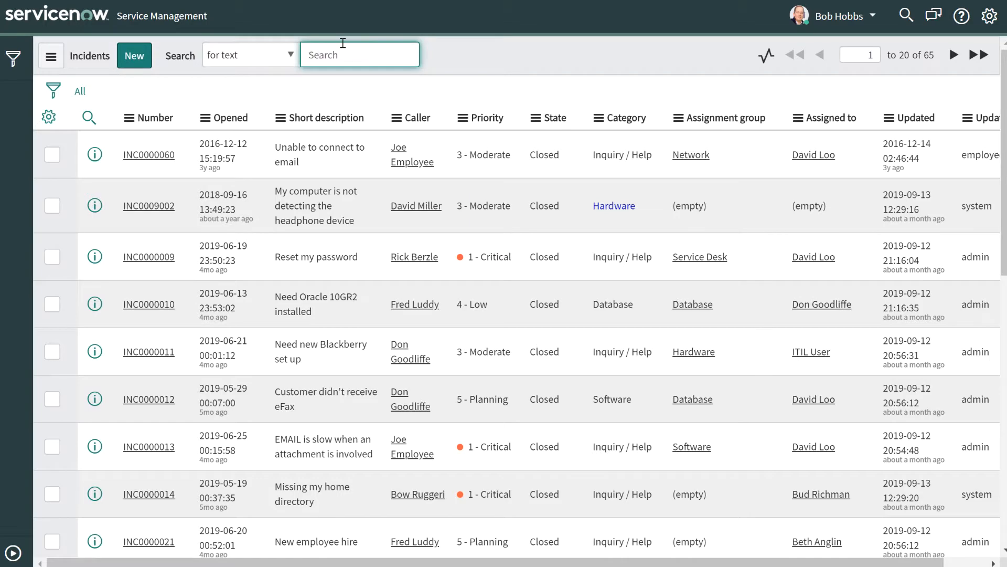
{"action": "type", "text": "*server"}
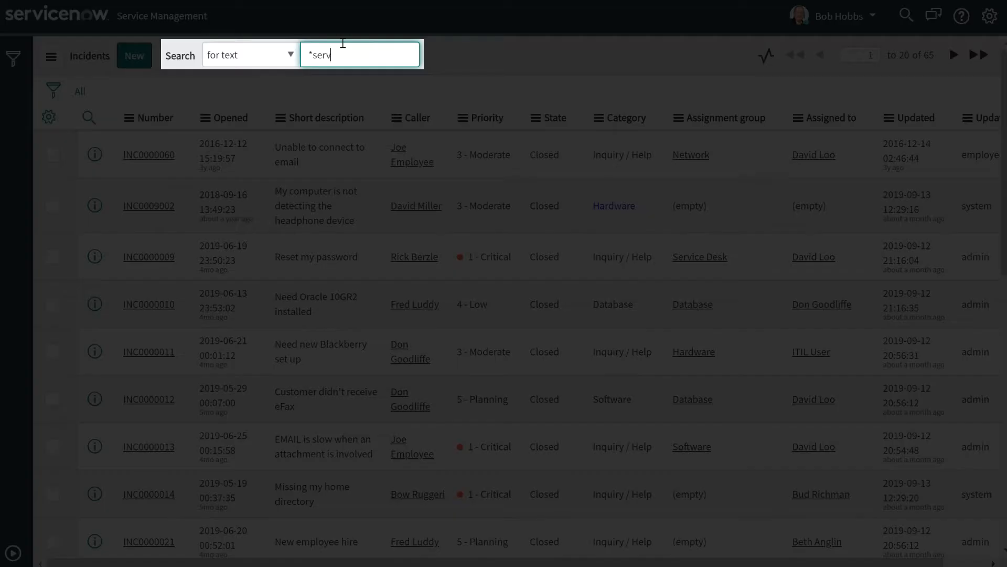
{"action": "key", "text": "Return"}
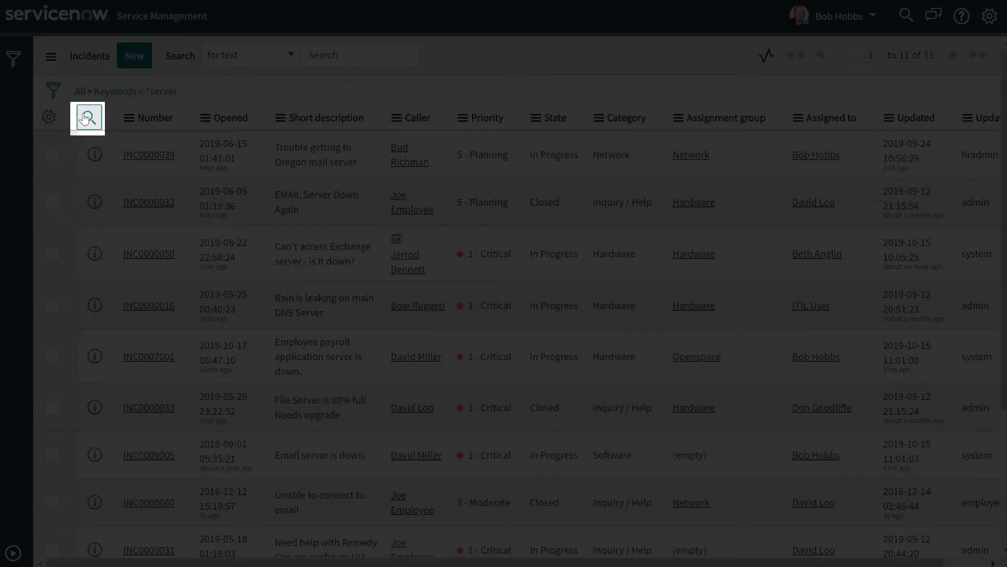
Step: Show column search boxes, filter Number ending in '%05', then return to all incidents
{"action": "left_click", "coordinate": [86, 117]}
{"action": "left_click", "coordinate": [160, 146]}
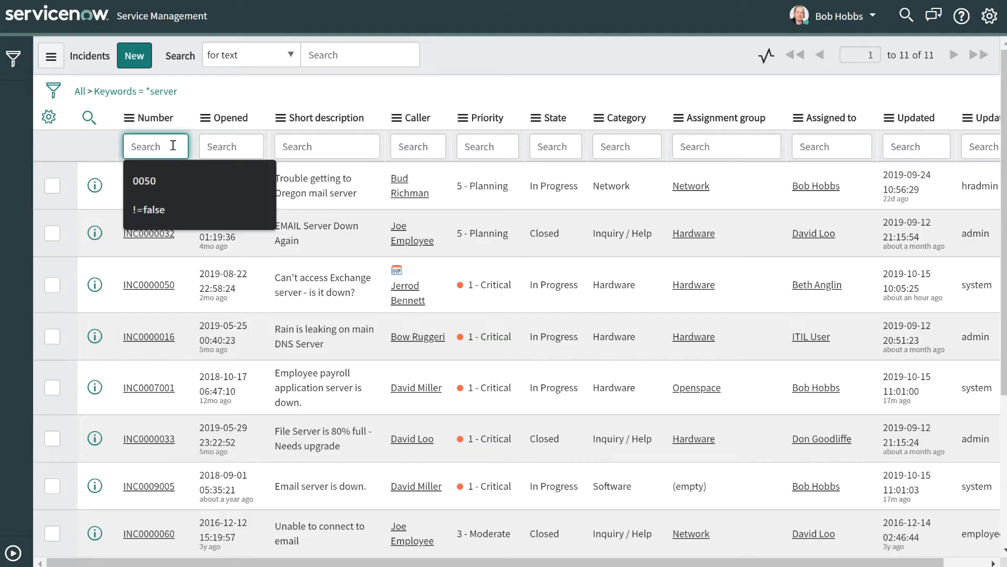
{"action": "type", "text": "%"}
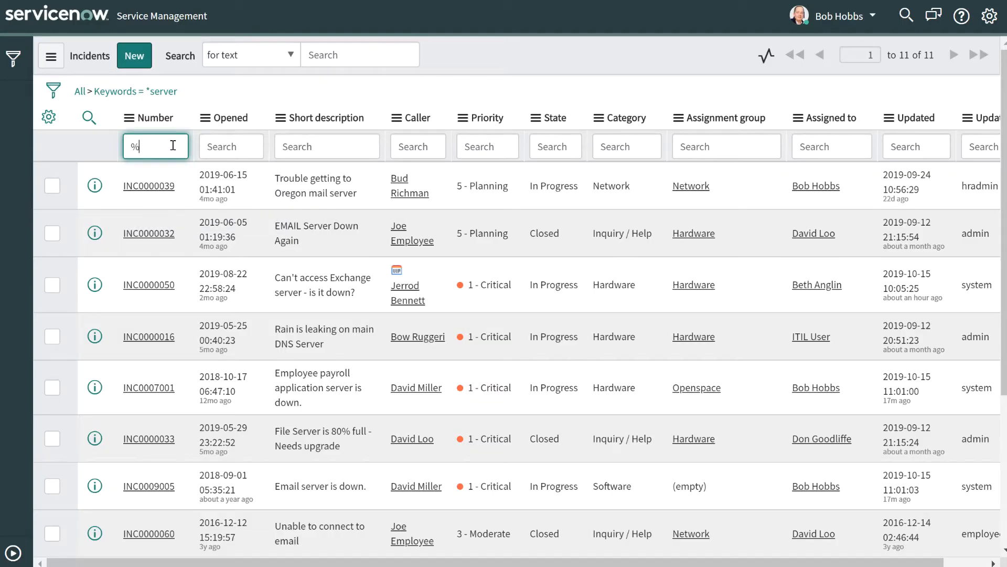
{"action": "type", "text": "05"}
{"action": "key", "text": "Return"}
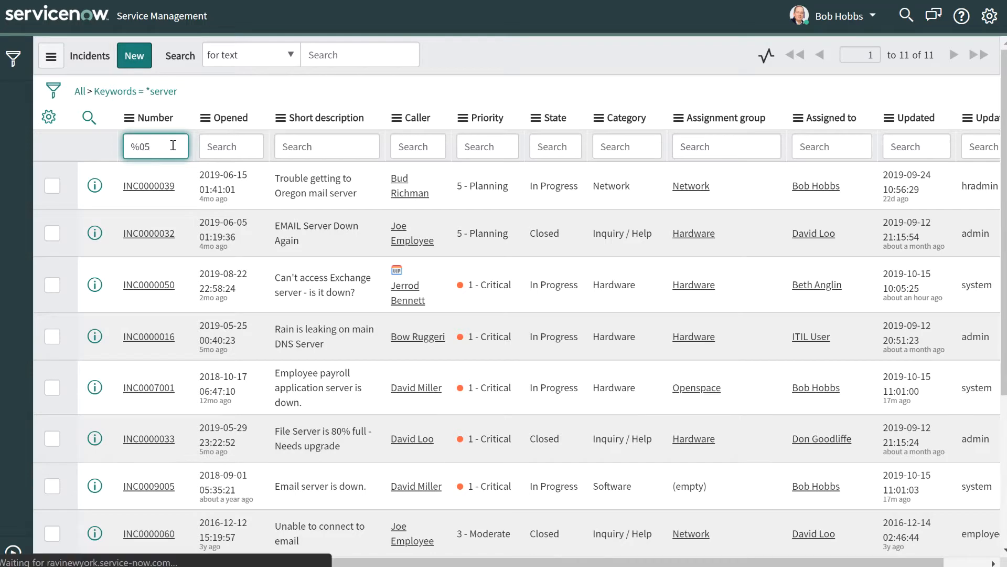
{"action": "left_click", "coordinate": [337, 278]}
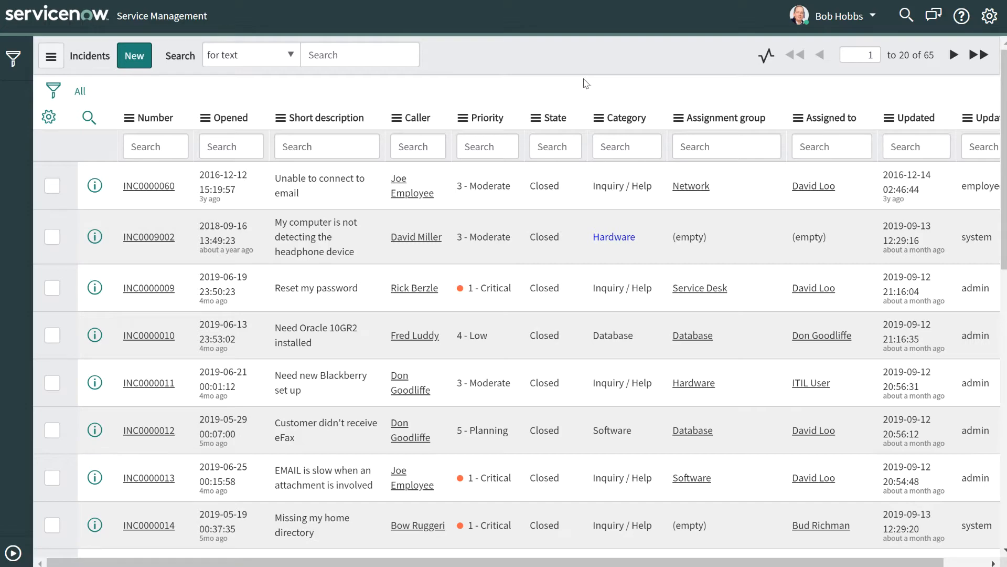
Step: Filter out Closed state and empty Assigned to, then show only 1 - Critical priority
{"action": "right_click", "coordinate": [553, 183]}
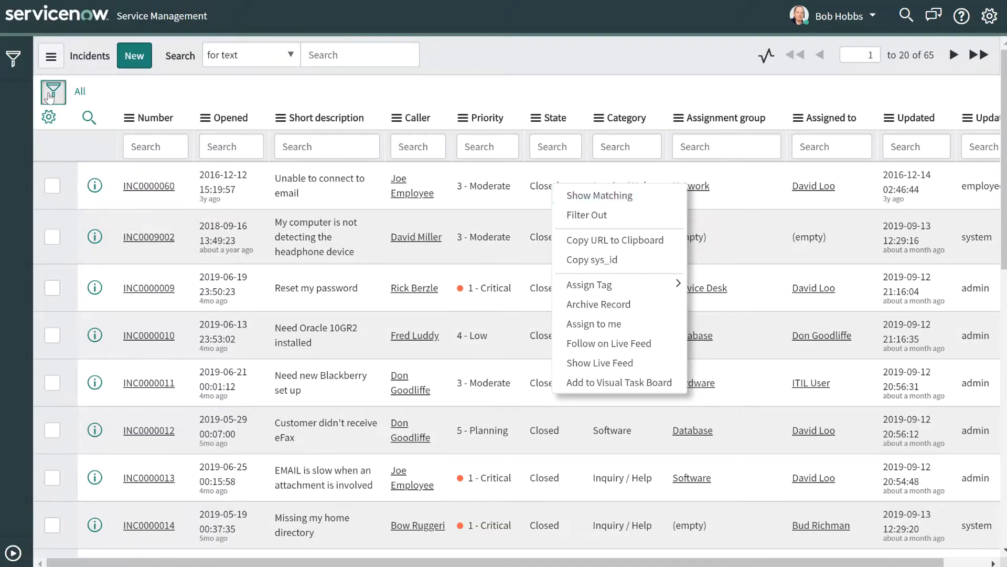
{"action": "left_click", "coordinate": [53, 90]}
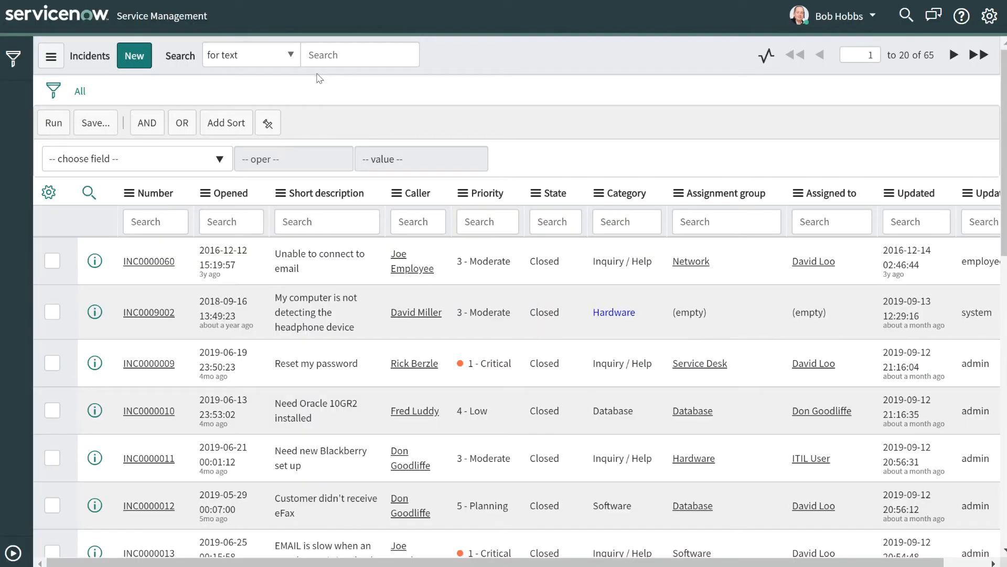
{"action": "left_click", "coordinate": [54, 93]}
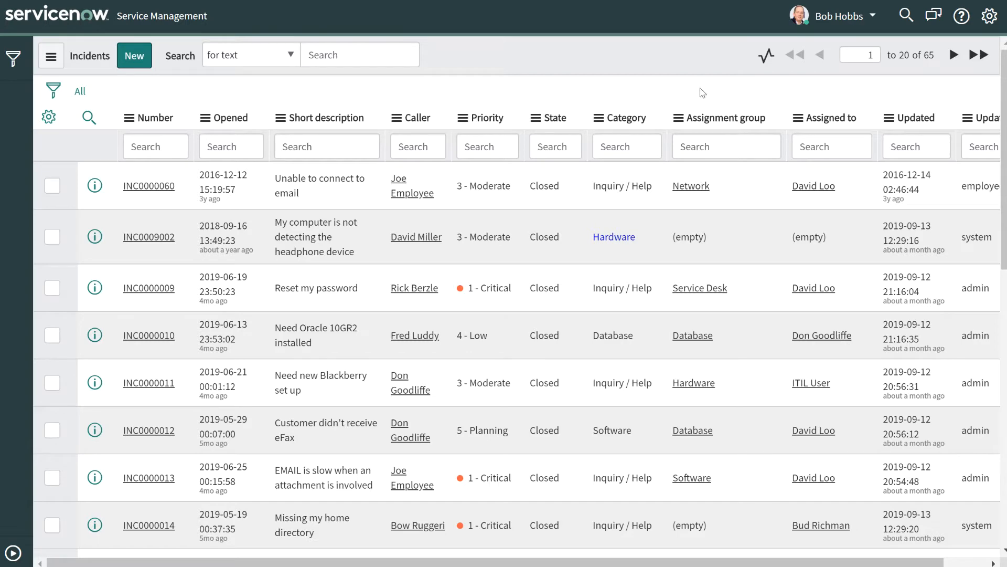
{"action": "right_click", "coordinate": [548, 184]}
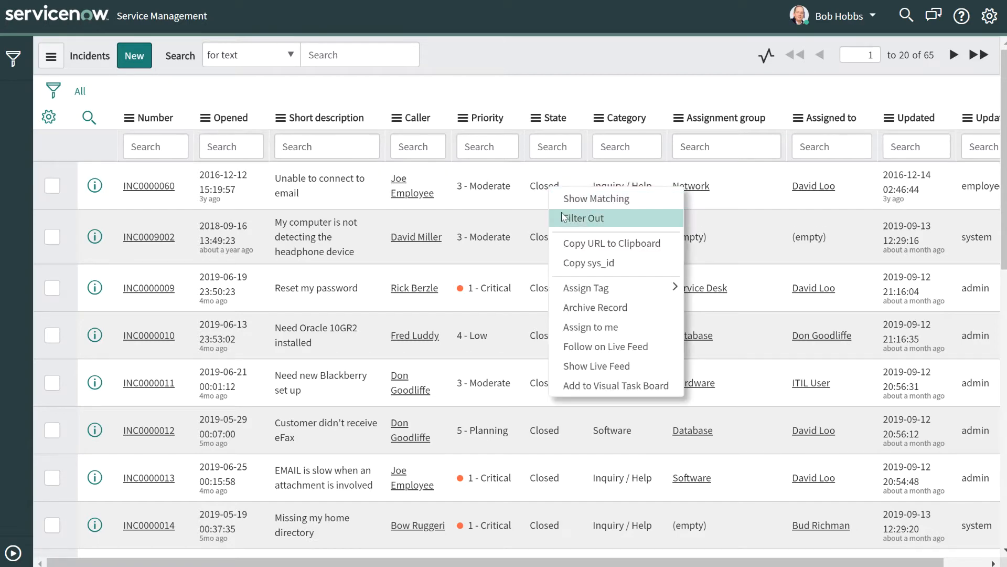
{"action": "left_click", "coordinate": [583, 217]}
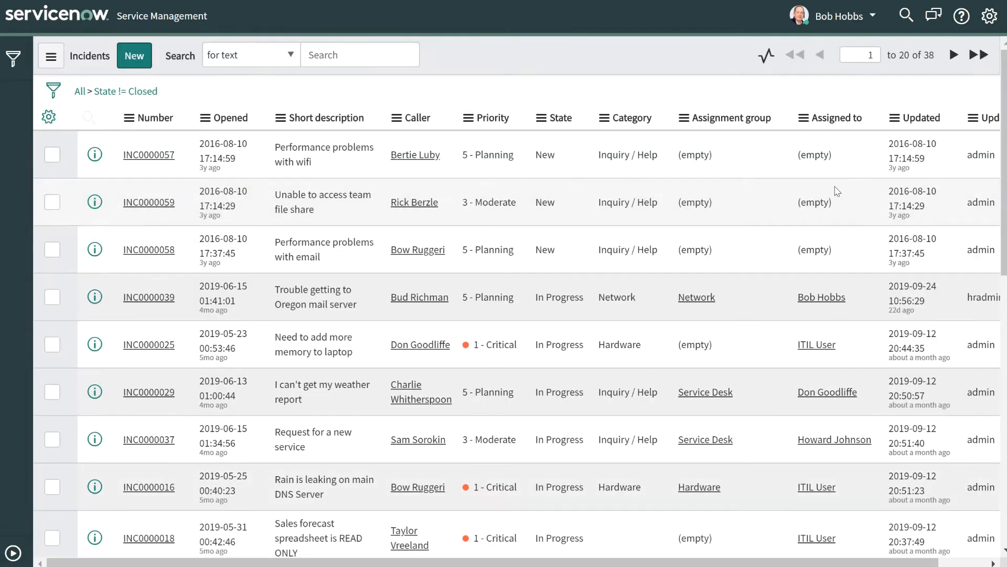
{"action": "right_click", "coordinate": [819, 153]}
{"action": "left_click", "coordinate": [829, 185]}
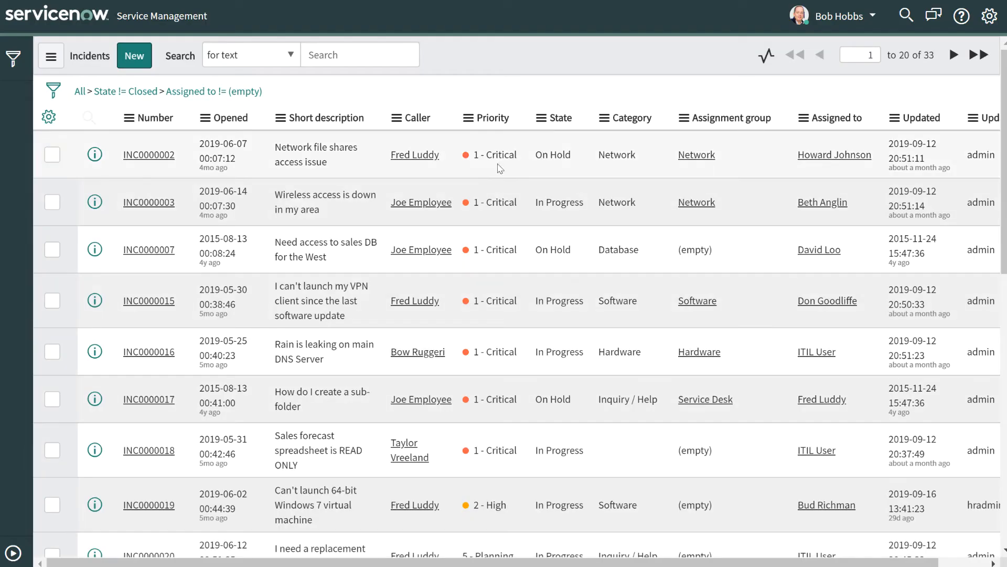
{"action": "right_click", "coordinate": [497, 153]}
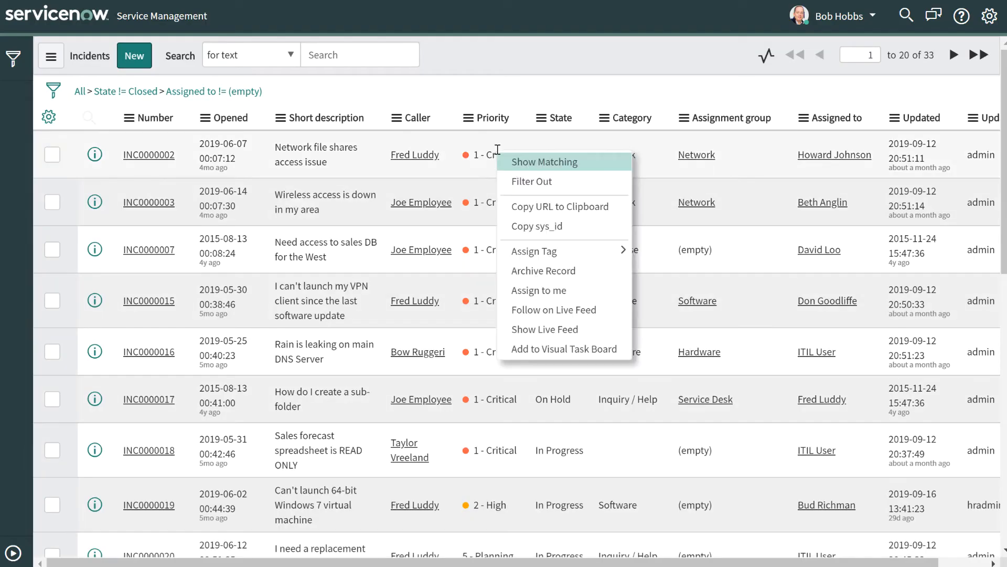
{"action": "left_click", "coordinate": [544, 161]}
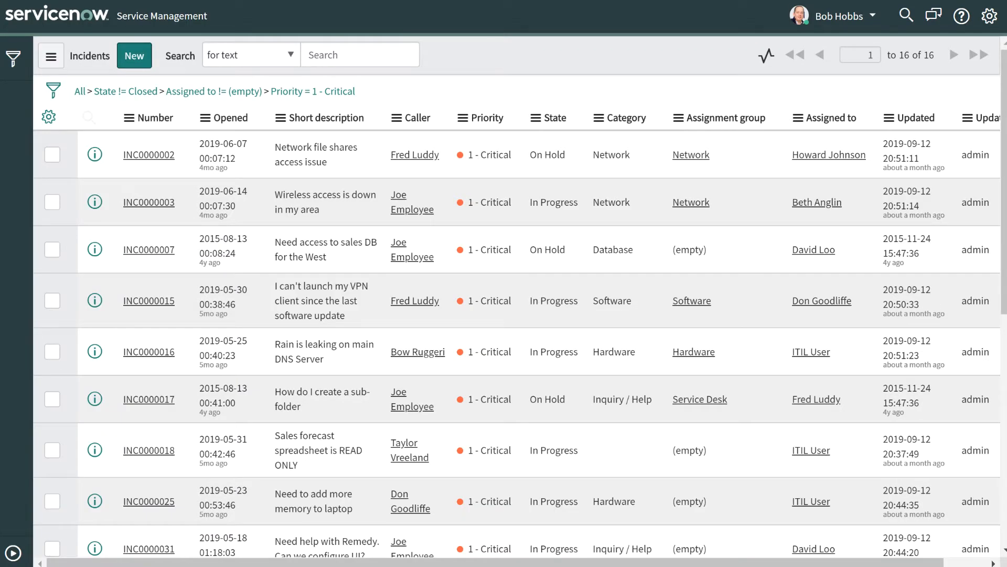
Step: OR two 'Assigned to is' conditions onto the priority rule, run it, and drop State != Closed
{"action": "left_click", "coordinate": [60, 91]}
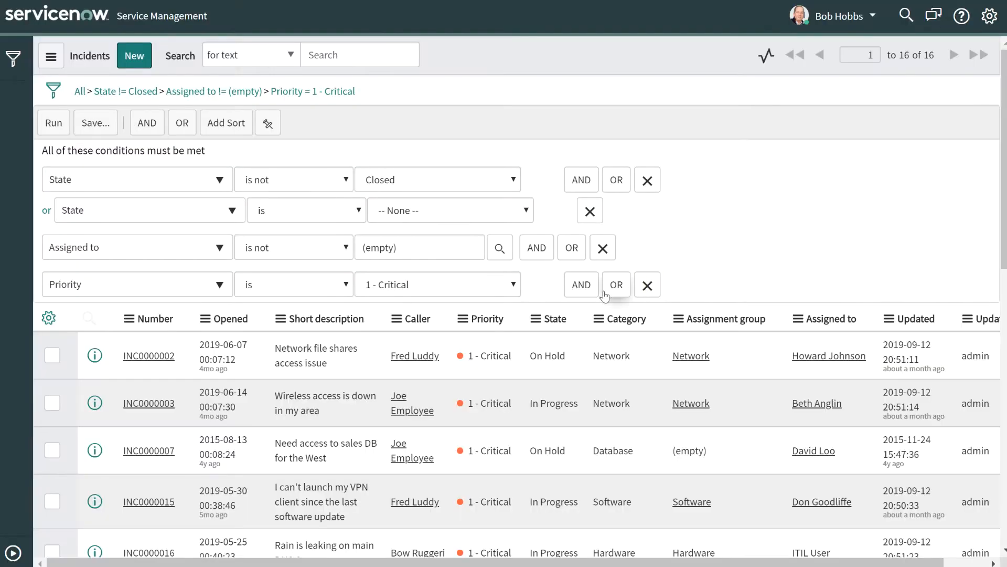
{"action": "left_click", "coordinate": [618, 286]}
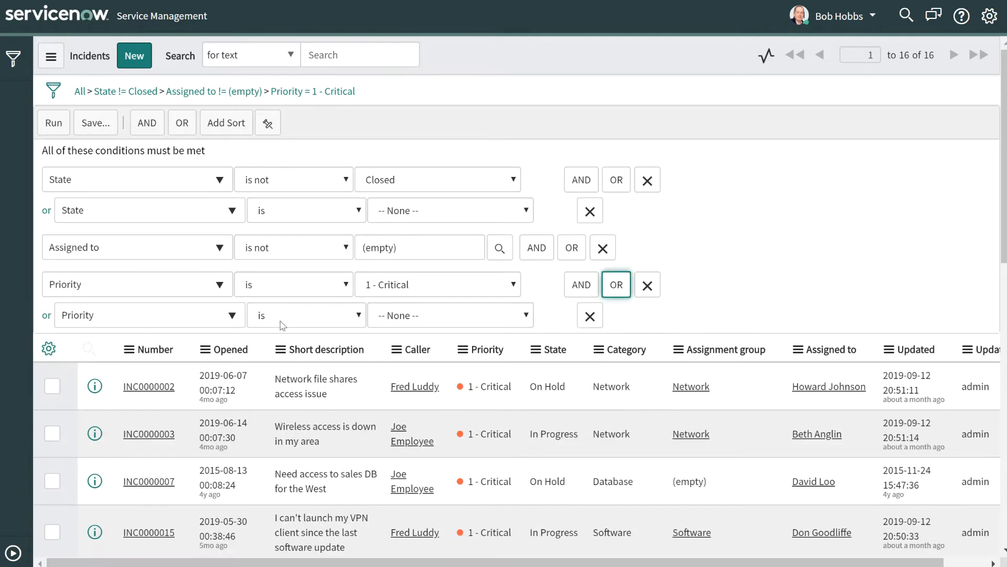
{"action": "left_click", "coordinate": [179, 324]}
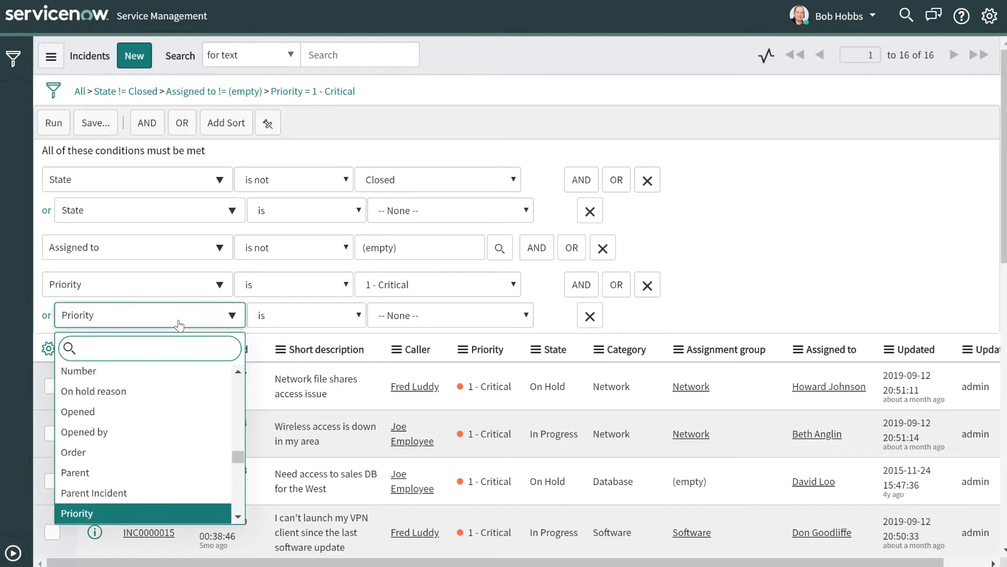
{"action": "type", "text": "assi"}
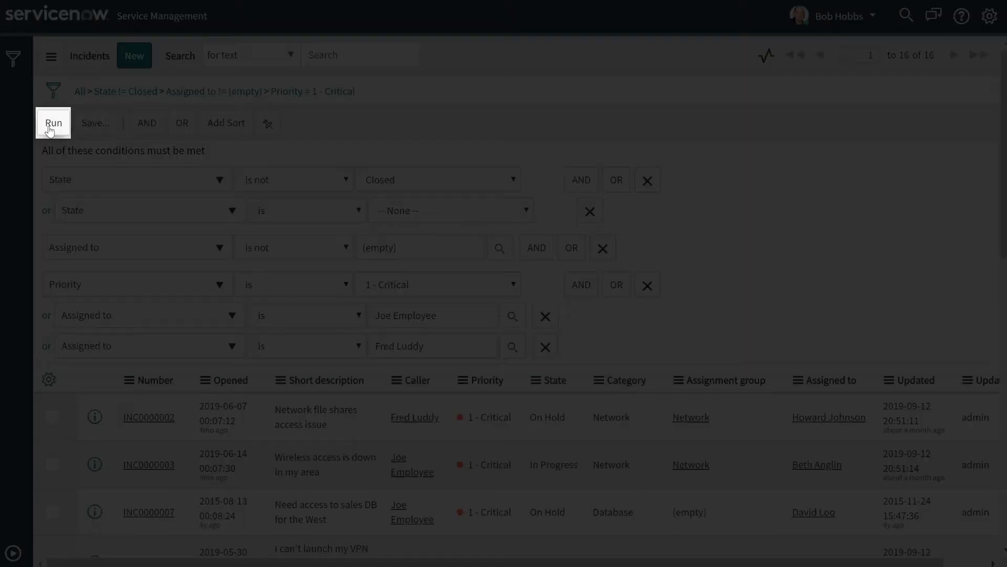
{"action": "left_click", "coordinate": [49, 128]}
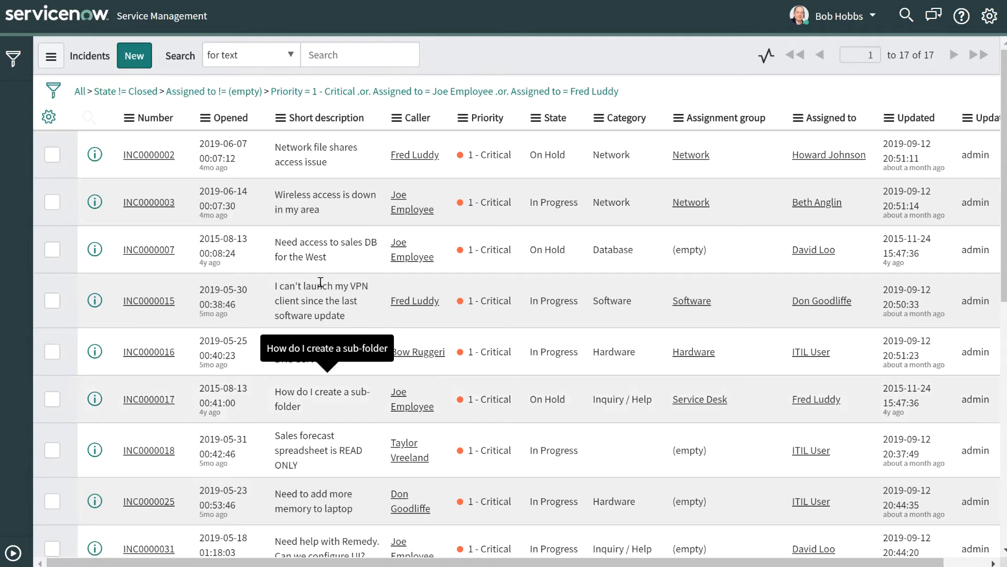
{"action": "left_click", "coordinate": [90, 93]}
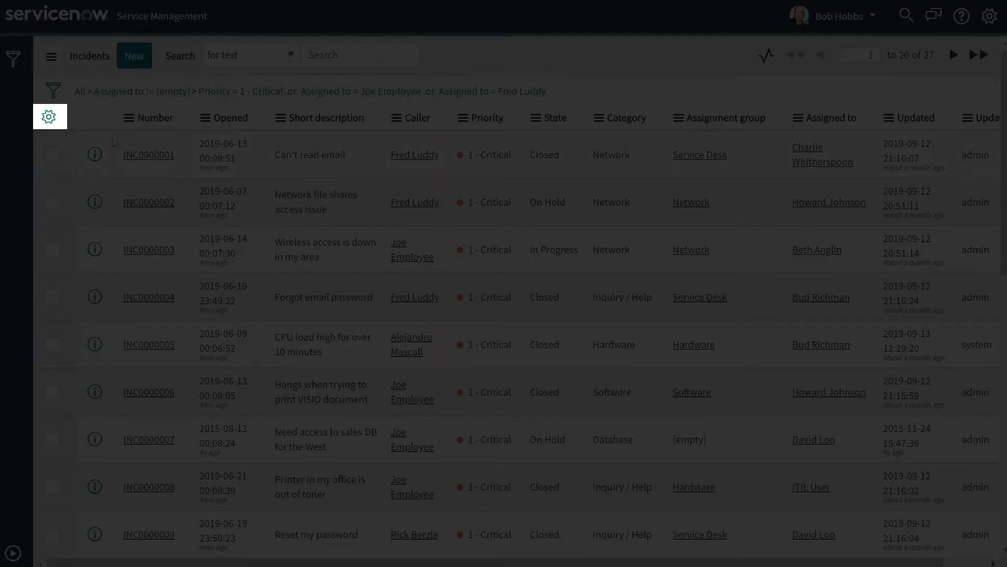
Step: Remove Caller and add Tags and Due date to the selected list columns
{"action": "left_click", "coordinate": [49, 117]}
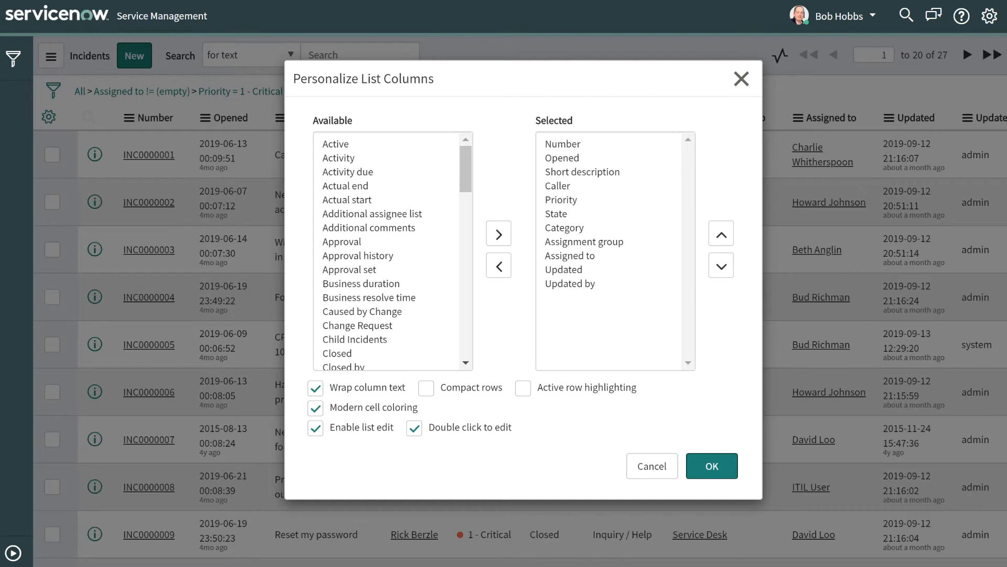
{"action": "left_click", "coordinate": [558, 187]}
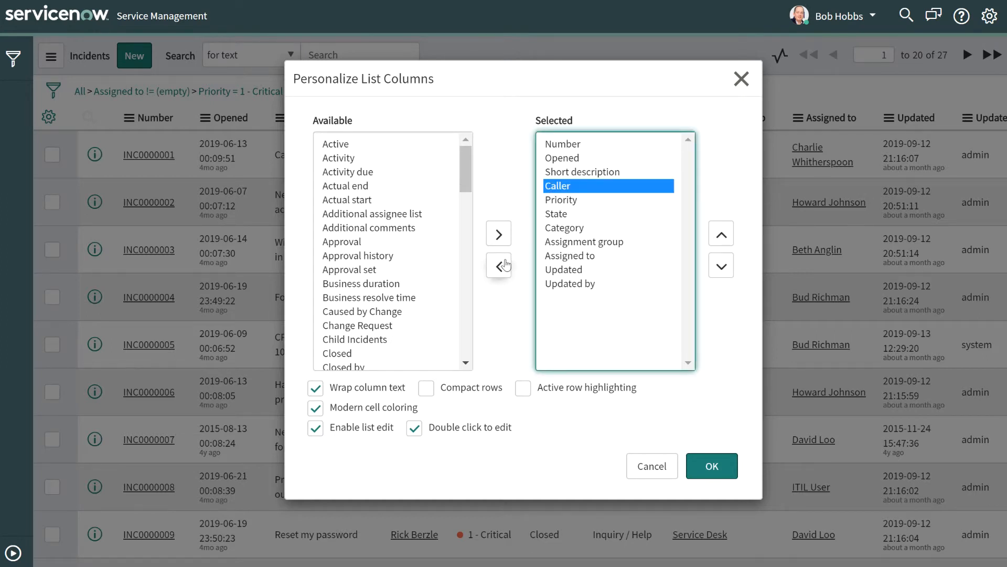
{"action": "left_click", "coordinate": [505, 266]}
{"action": "left_click", "coordinate": [336, 210]}
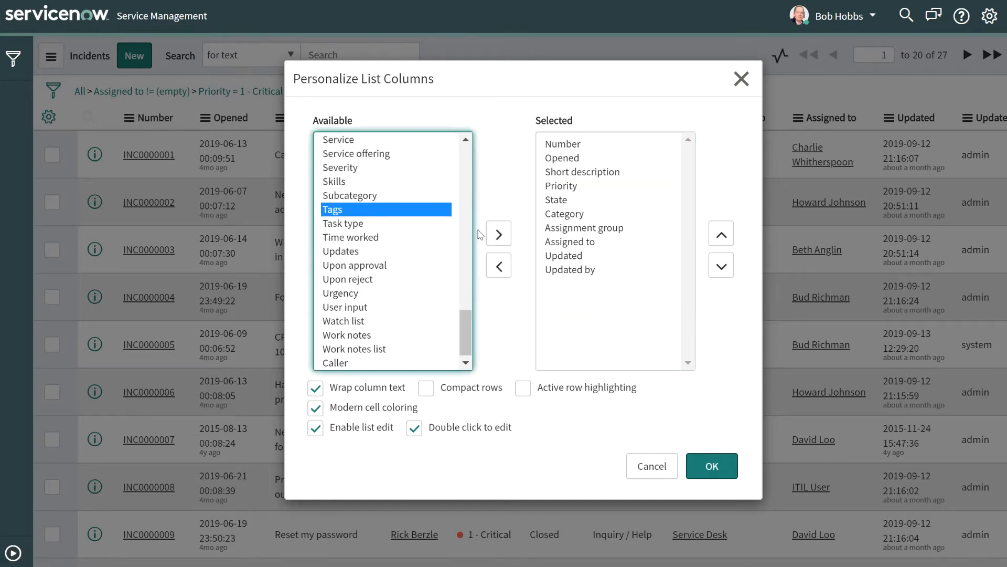
{"action": "left_click", "coordinate": [499, 234]}
{"action": "left_click_drag", "start_coordinate": [464, 322], "coordinate": [464, 226]}
{"action": "double_click", "coordinate": [364, 231]}
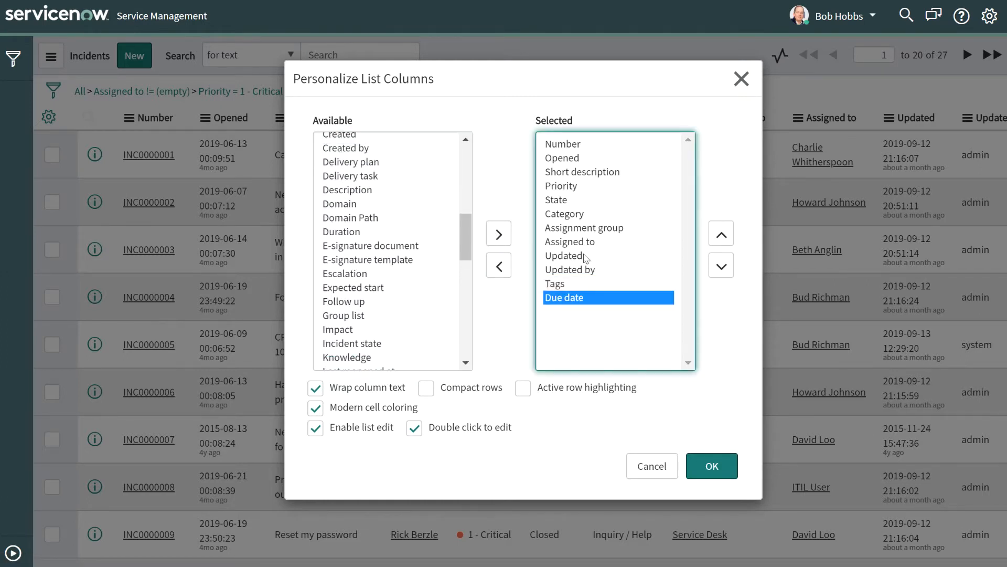
Step: Move Tags and Due date just below Short description, enable Compact rows, and apply
{"action": "left_click", "coordinate": [647, 284]}
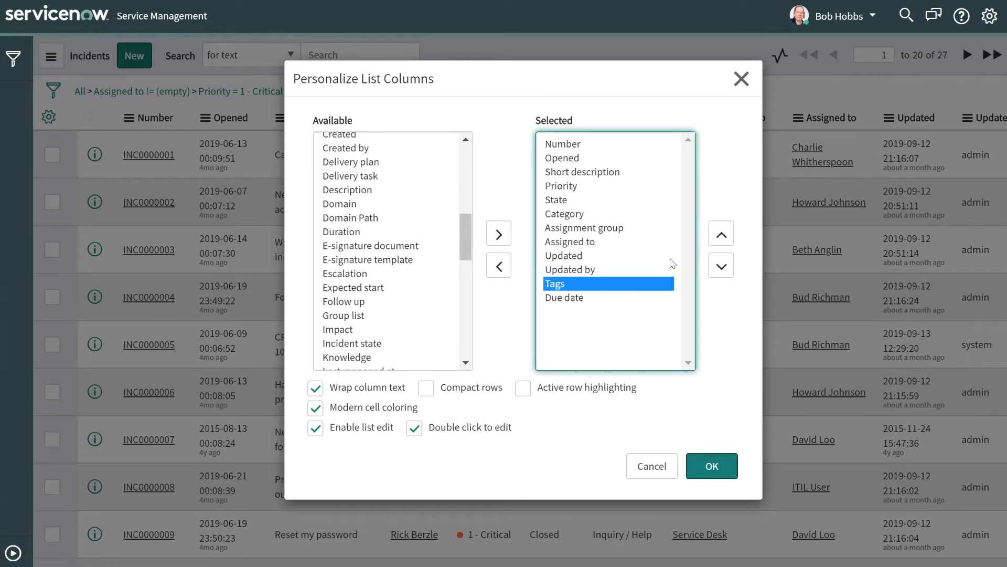
{"action": "left_click", "coordinate": [721, 234]}
{"action": "left_click", "coordinate": [721, 234]}
{"action": "left_click", "coordinate": [721, 234]}
{"action": "left_click", "coordinate": [721, 234]}
{"action": "left_click", "coordinate": [721, 234]}
{"action": "left_click", "coordinate": [721, 234]}
{"action": "left_click", "coordinate": [720, 234]}
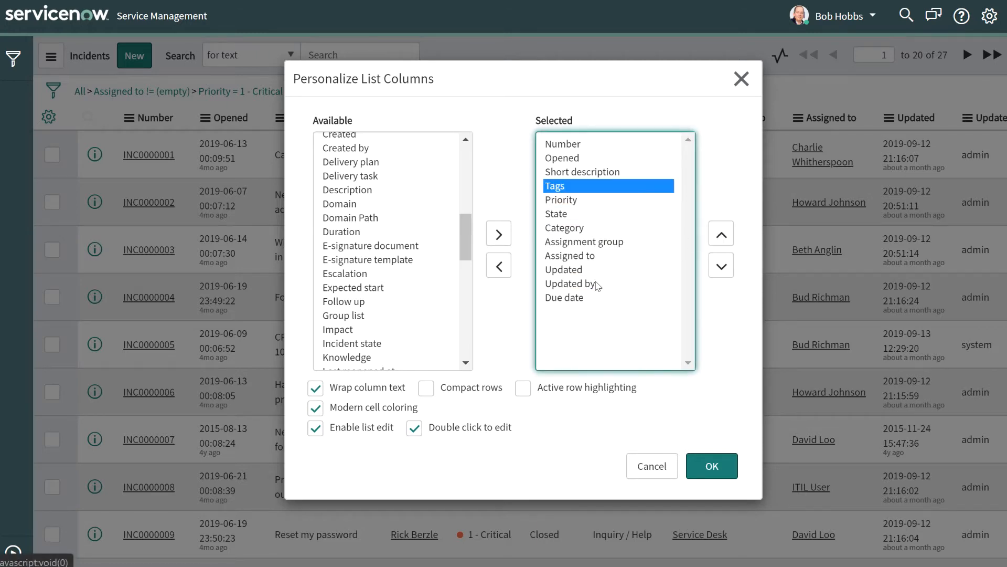
{"action": "left_click", "coordinate": [564, 297]}
{"action": "double_click", "coordinate": [722, 234]}
{"action": "double_click", "coordinate": [722, 234]}
{"action": "double_click", "coordinate": [722, 234]}
{"action": "left_click", "coordinate": [722, 234]}
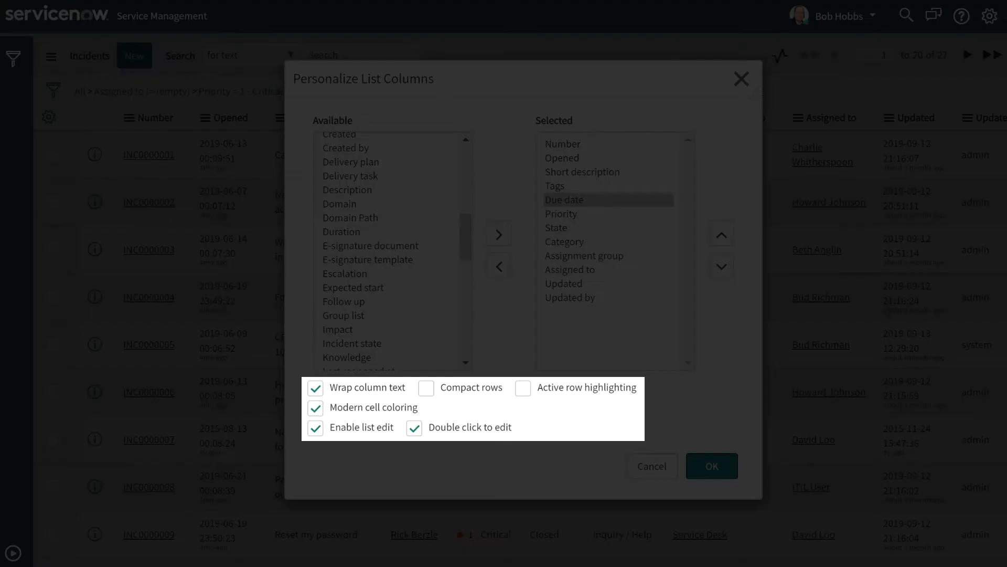
{"action": "left_click", "coordinate": [426, 388]}
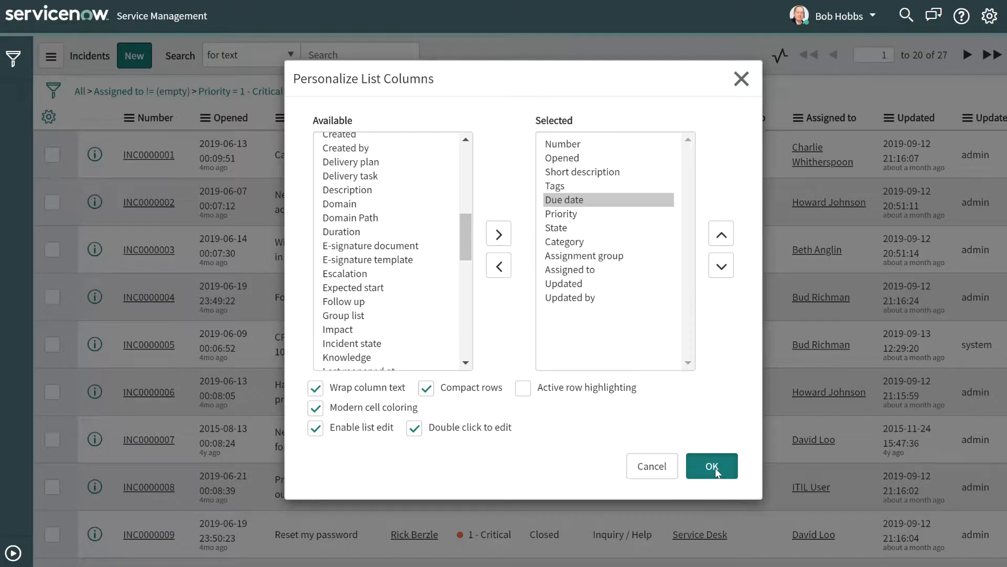
{"action": "left_click", "coordinate": [712, 466]}
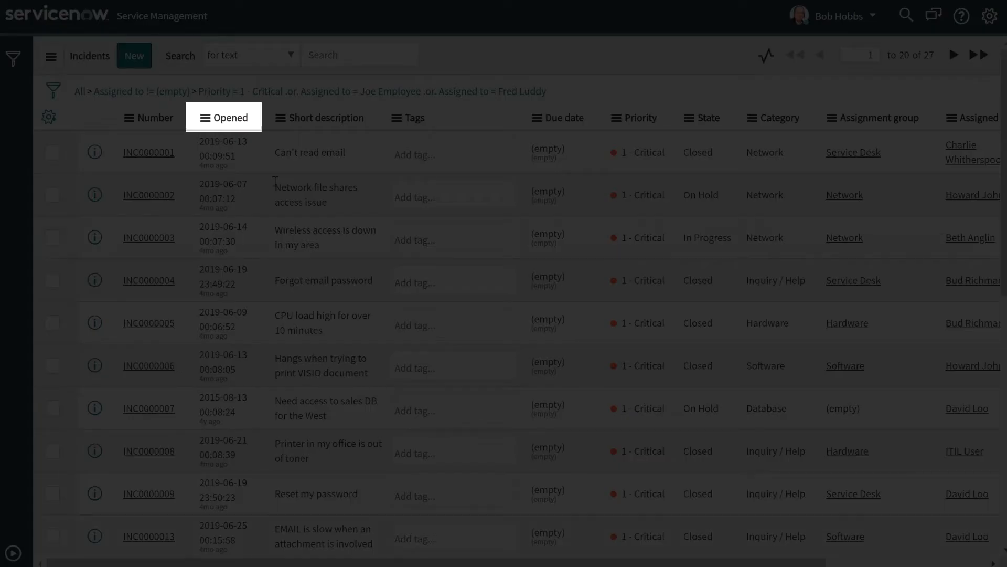
Step: Sort the 27 incidents by Opened ascending and group them by Assigned to
{"action": "left_click", "coordinate": [234, 117]}
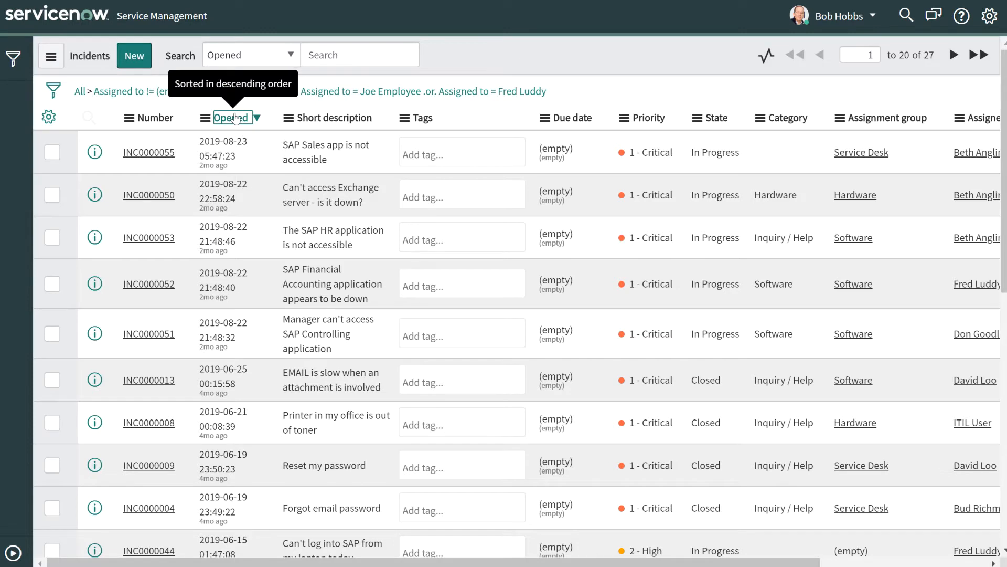
{"action": "left_click", "coordinate": [234, 117]}
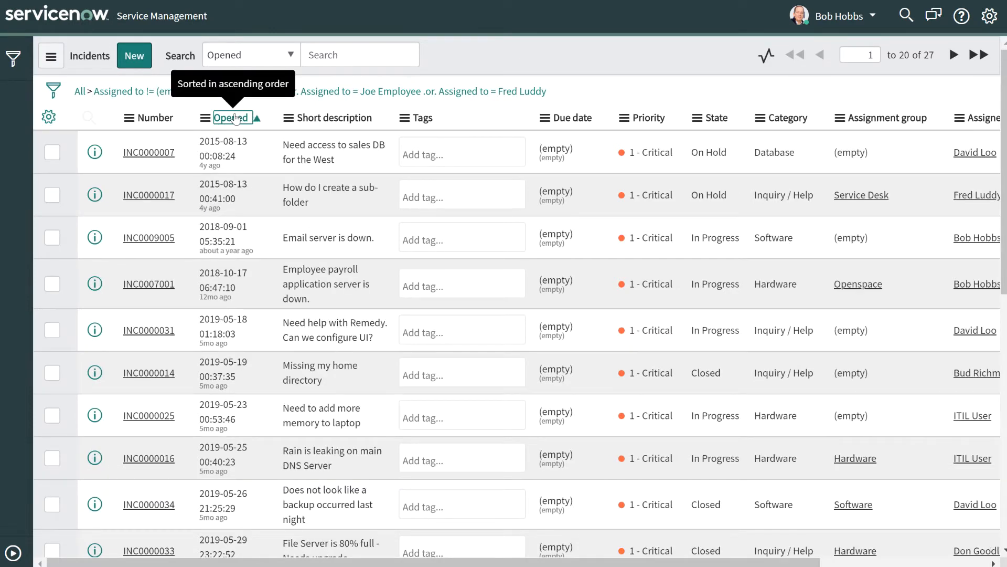
{"action": "left_click", "coordinate": [51, 56]}
{"action": "mouse_move", "coordinate": [88, 111]}
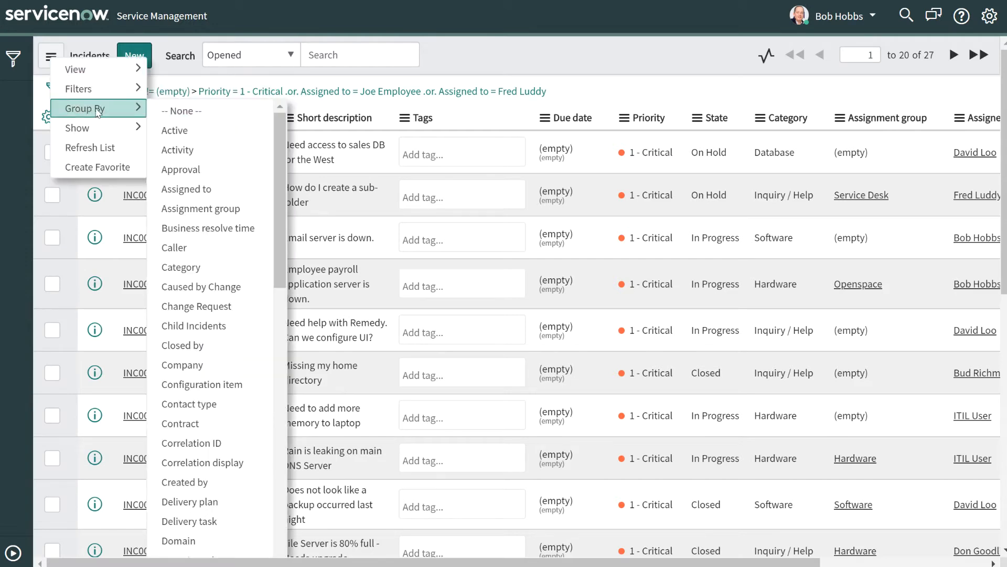
{"action": "left_click", "coordinate": [207, 184]}
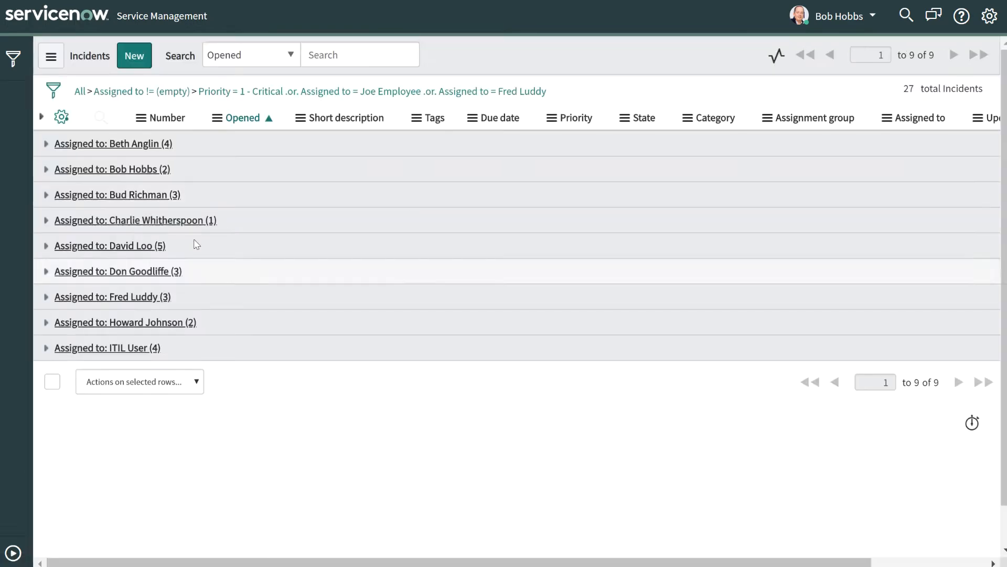
{"action": "left_click", "coordinate": [59, 91]}
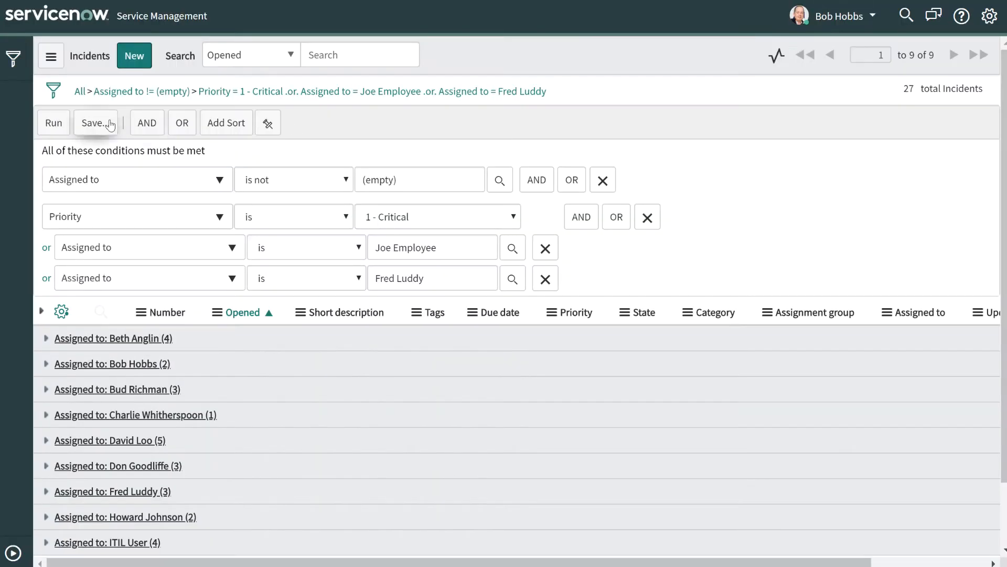
Step: Save the current incident filter under the name 'My Team'
{"action": "left_click", "coordinate": [96, 122]}
{"action": "type", "text": "My Team"}
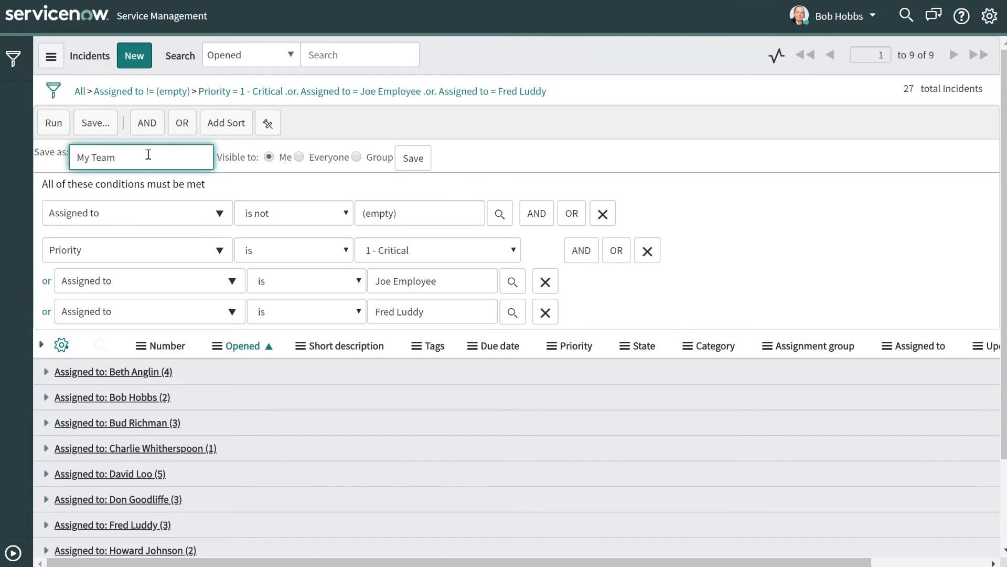
{"action": "left_click", "coordinate": [413, 158]}
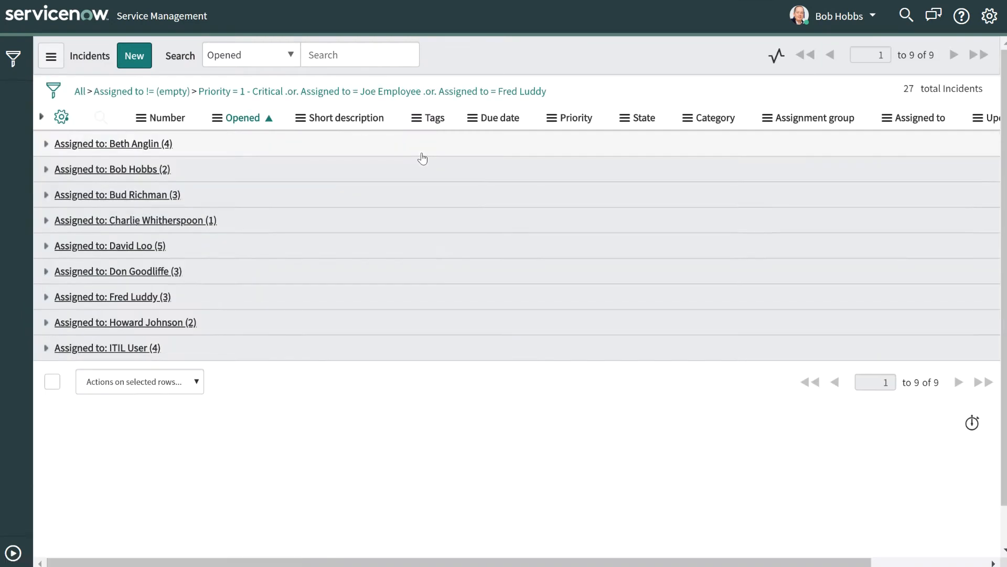
Step: Check the Filters submenu for the saved filter, then clear conditions back to All
{"action": "left_click", "coordinate": [51, 58]}
{"action": "mouse_move", "coordinate": [68, 88]}
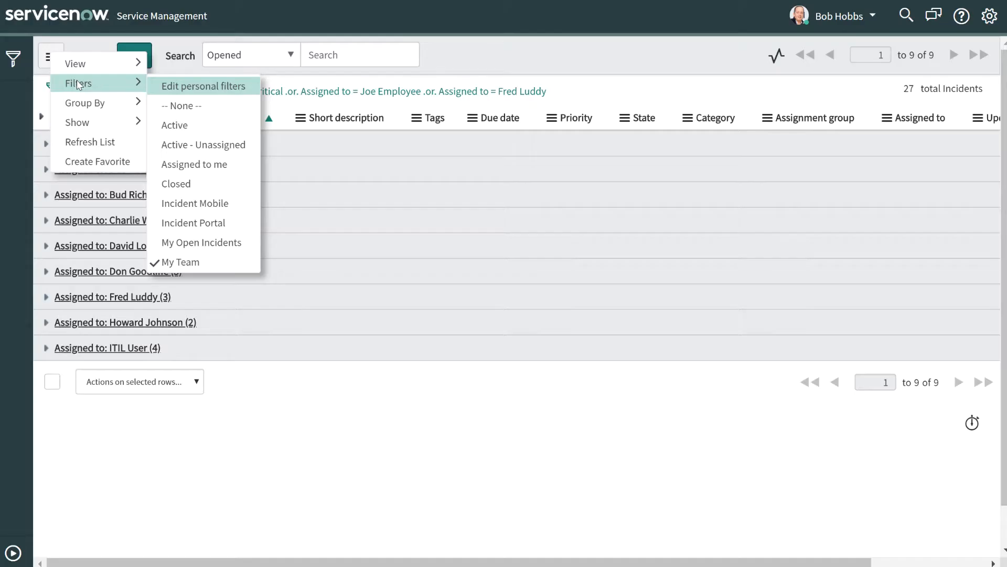
{"action": "left_click", "coordinate": [629, 441]}
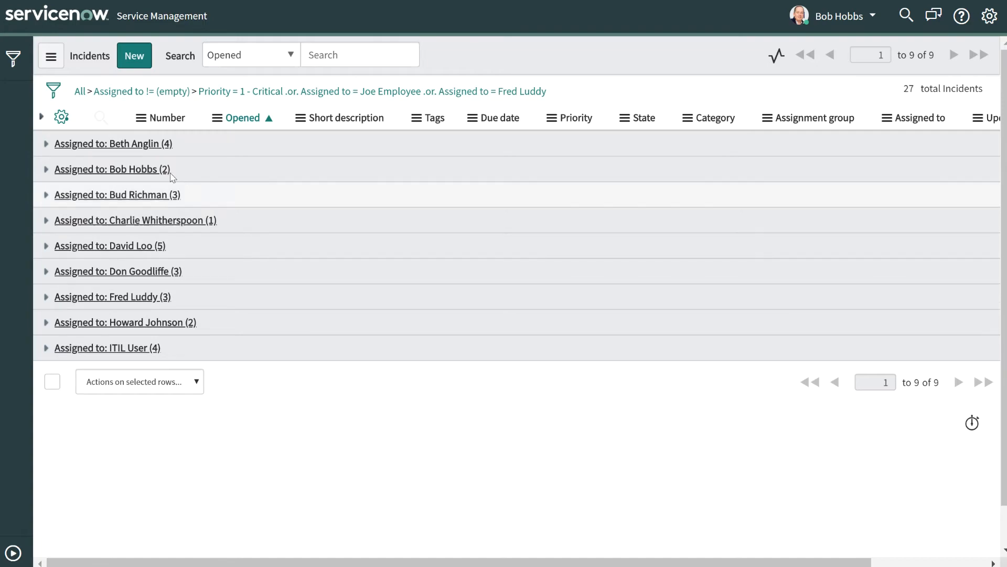
{"action": "left_click", "coordinate": [79, 93]}
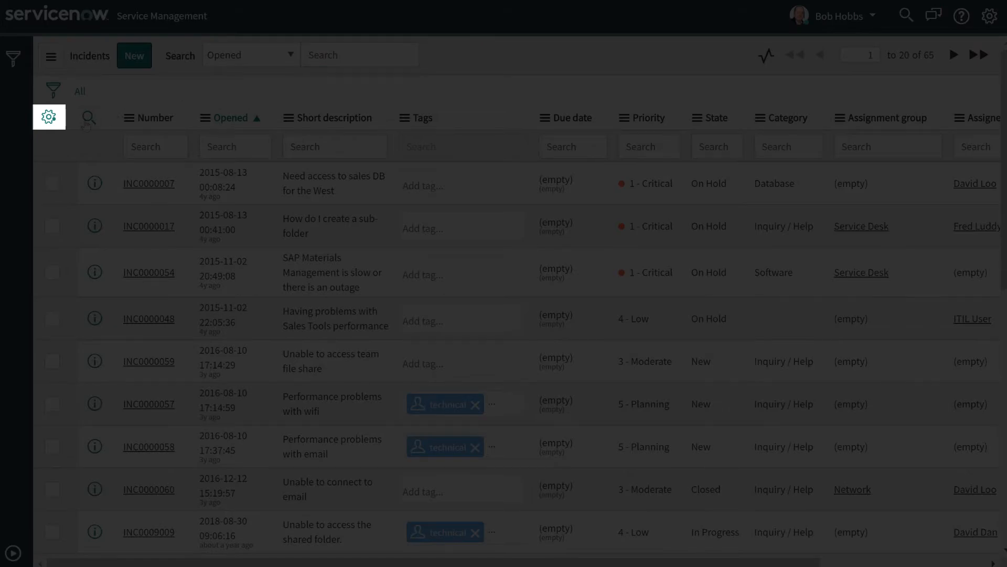
Step: Use Reset to column defaults in Personalize List Columns for the Incidents list
{"action": "left_click", "coordinate": [49, 117]}
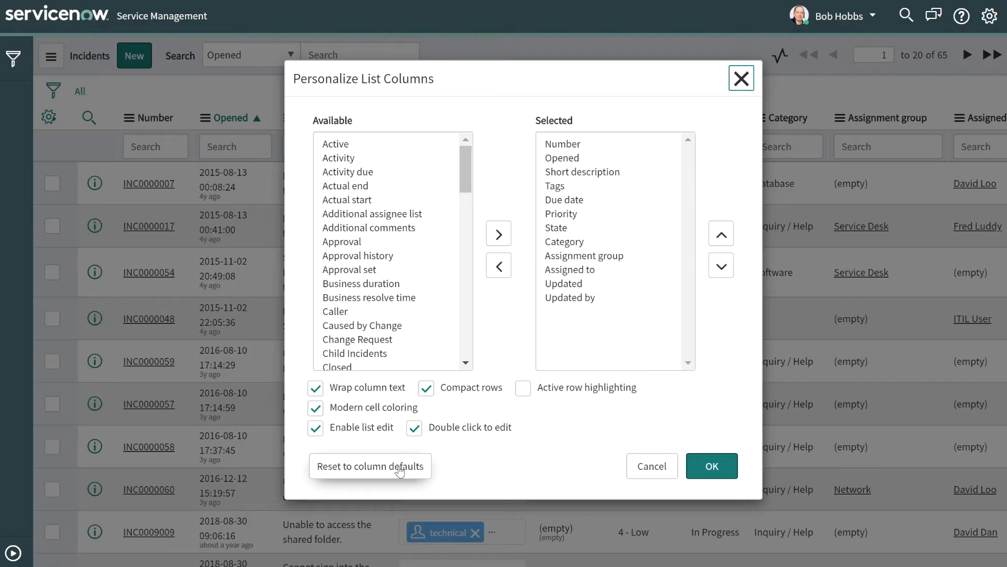
{"action": "left_click", "coordinate": [399, 467]}
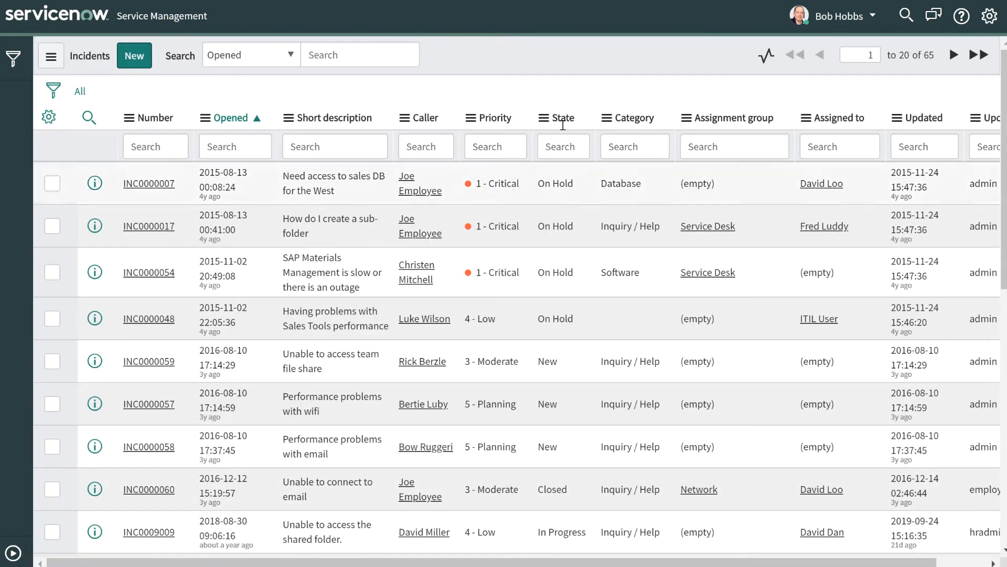
Step: Create a red pencil favorite named 'My Team's Incidents' for the Incidents list
{"action": "left_click", "coordinate": [51, 57]}
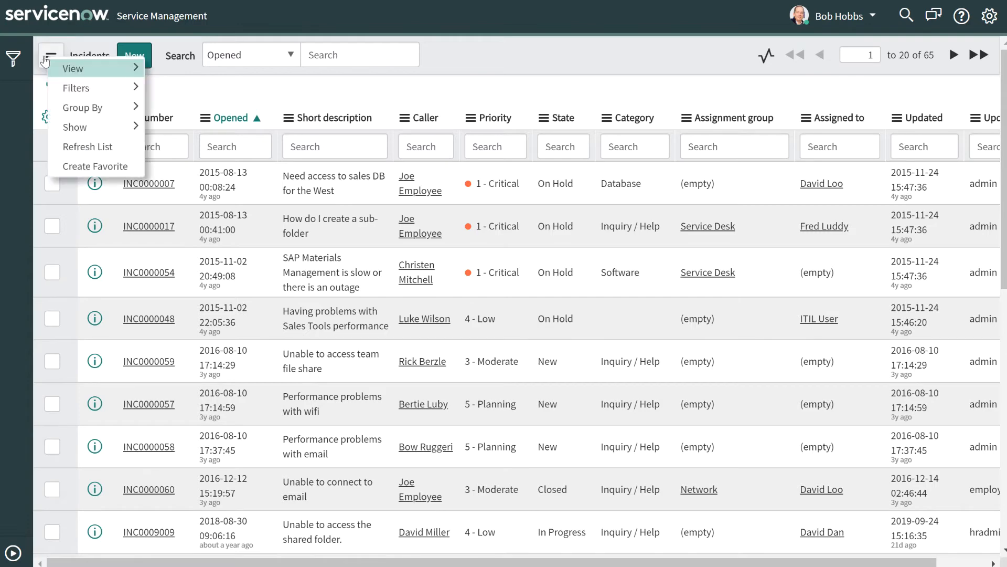
{"action": "left_click", "coordinate": [98, 166]}
{"action": "left_click", "coordinate": [431, 132]}
{"action": "type", "text": "My Team"}
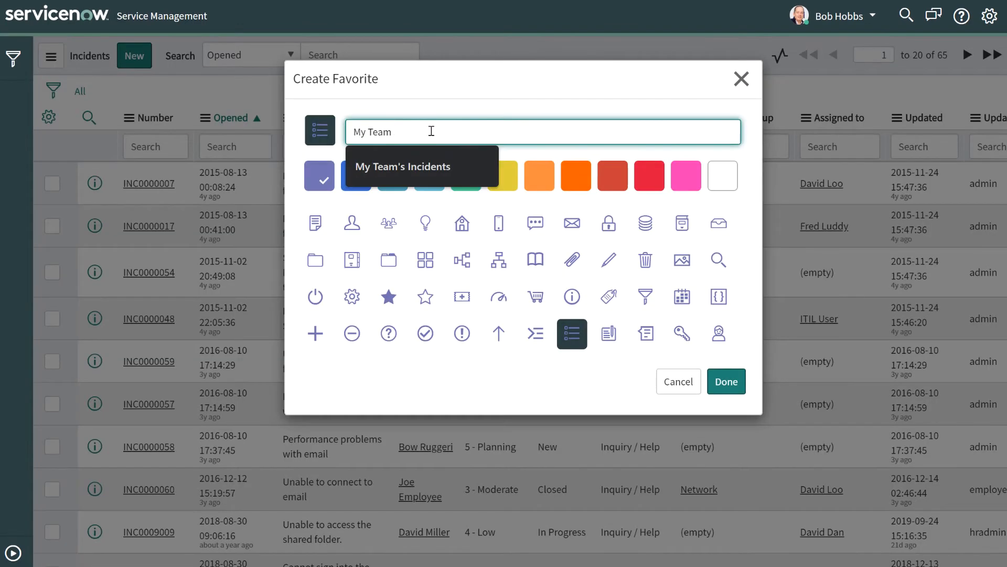
{"action": "left_click", "coordinate": [414, 166]}
{"action": "left_click", "coordinate": [609, 260]}
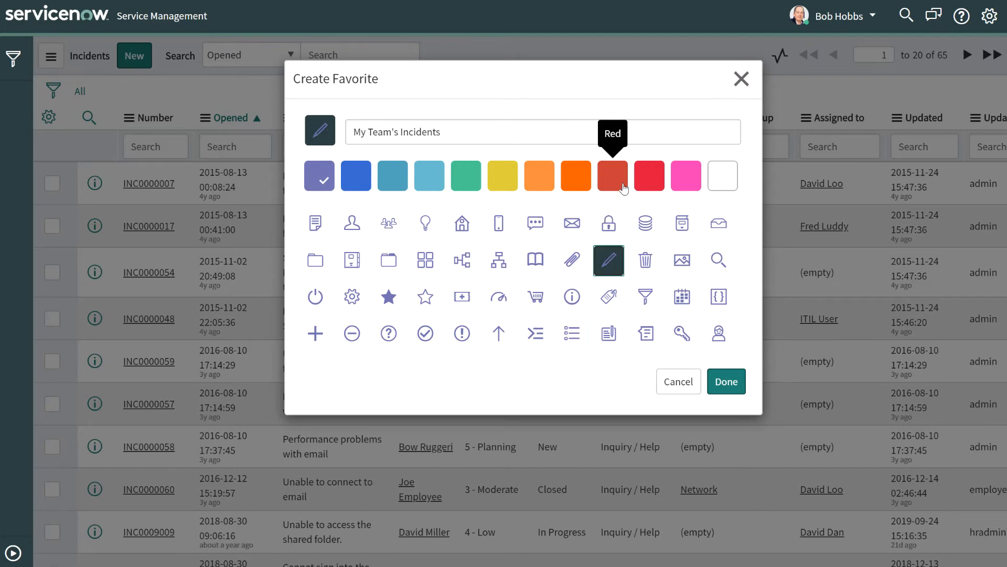
{"action": "left_click", "coordinate": [623, 188]}
{"action": "left_click", "coordinate": [723, 381]}
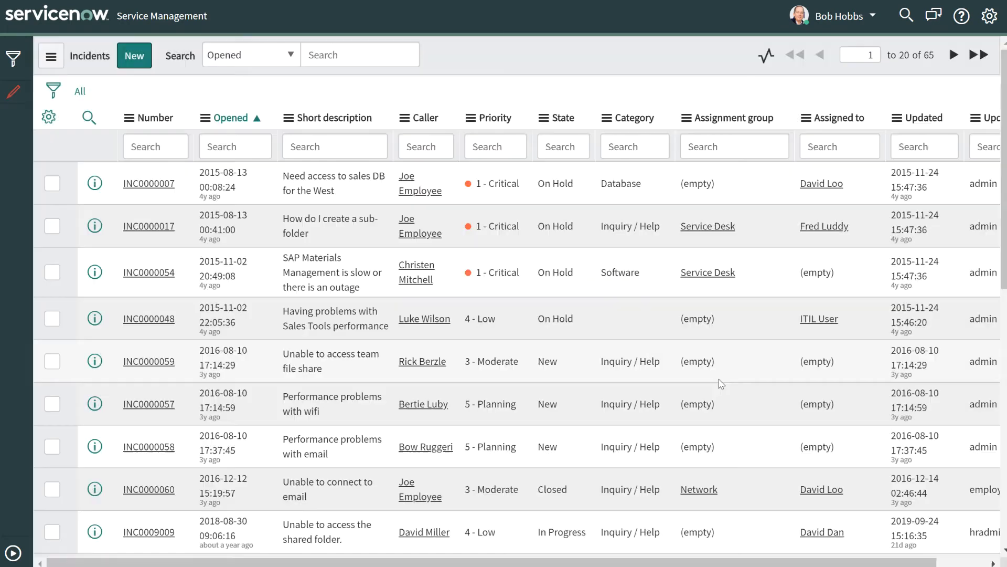
Step: Filter the navigator on 'inciden' and open the list filter to reapply My Team
{"action": "left_click", "coordinate": [13, 59]}
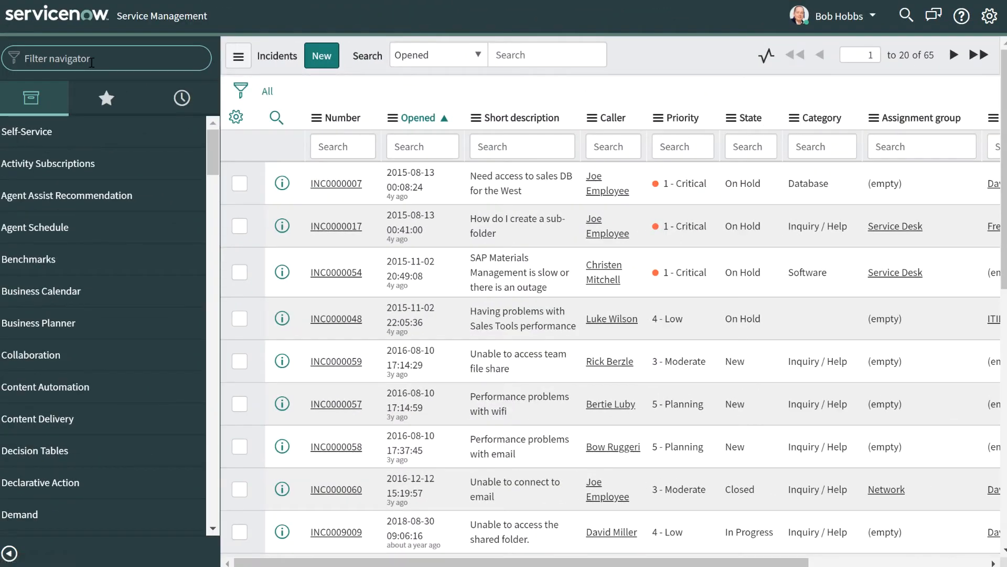
{"action": "type", "text": "in"}
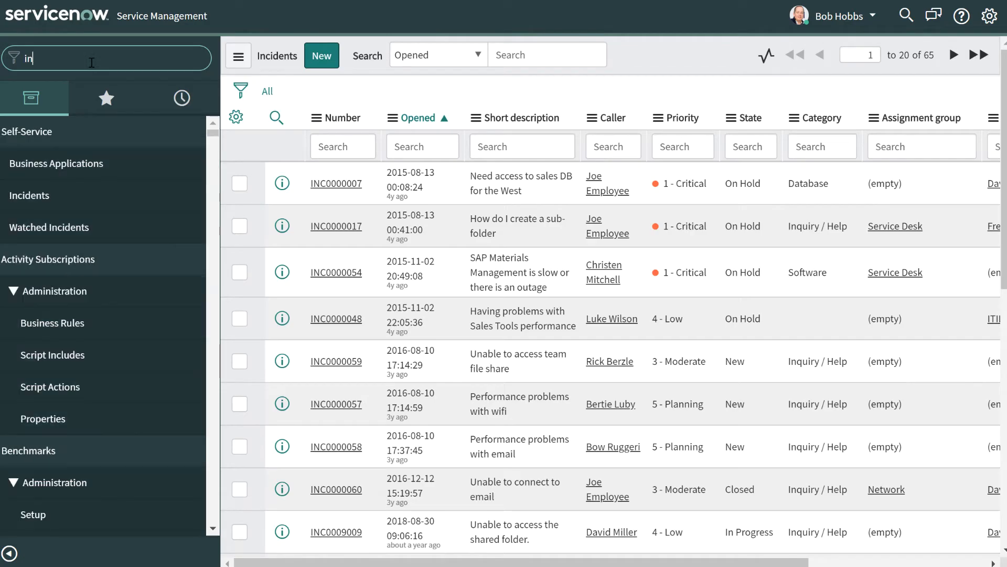
{"action": "type", "text": "ciden"}
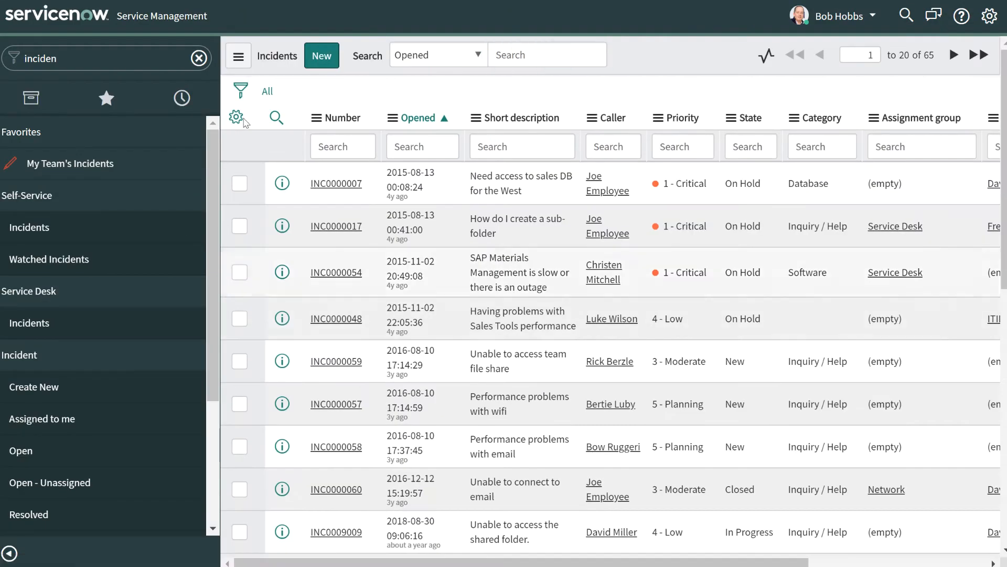
{"action": "left_click", "coordinate": [240, 91]}
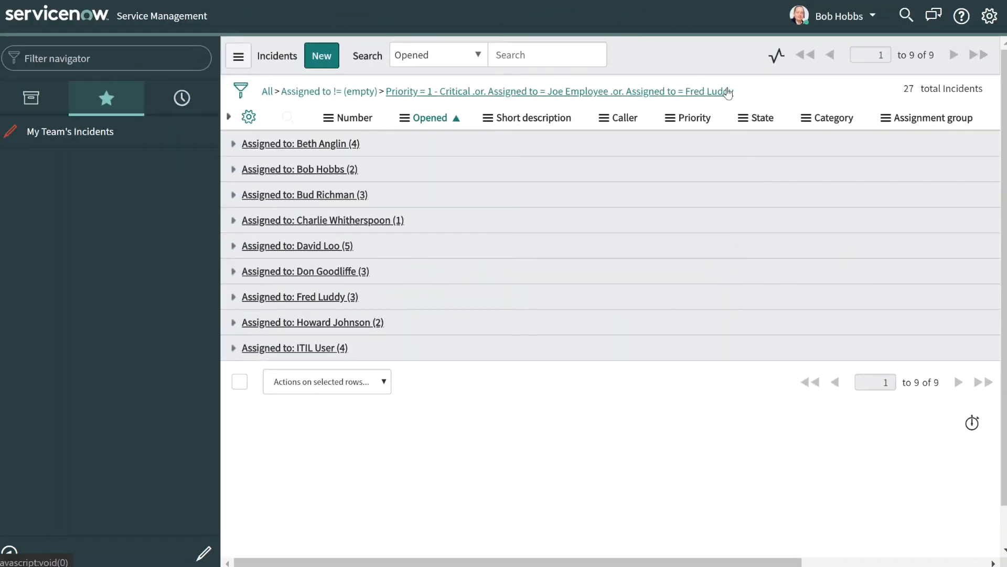
Step: Save the filtered, grouped list as a red pencil favorite named 'My Team's Incidents', then show the chat panel
{"action": "left_click_drag", "start_coordinate": [728, 93], "coordinate": [190, 179]}
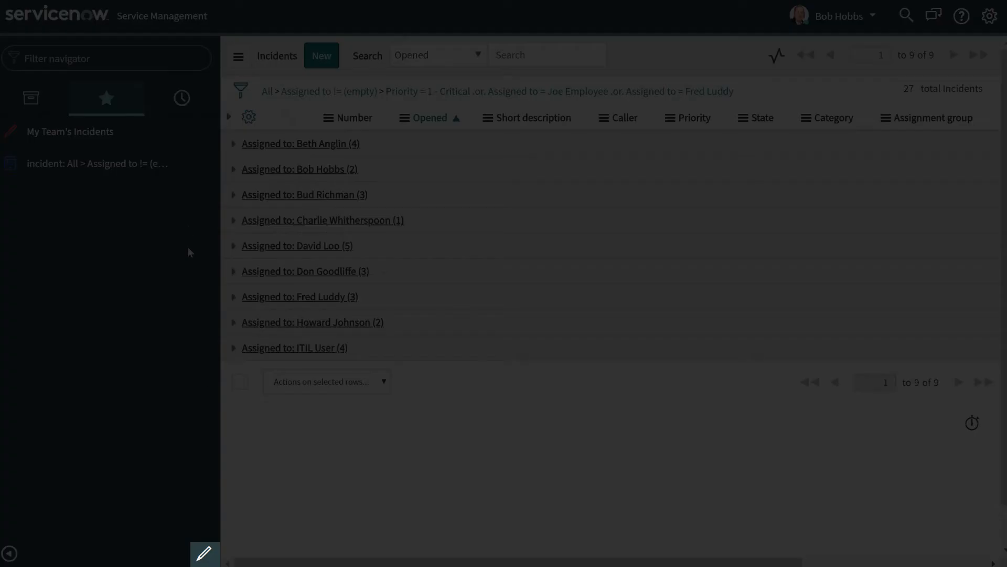
{"action": "left_click", "coordinate": [204, 553]}
{"action": "left_click", "coordinate": [97, 163]}
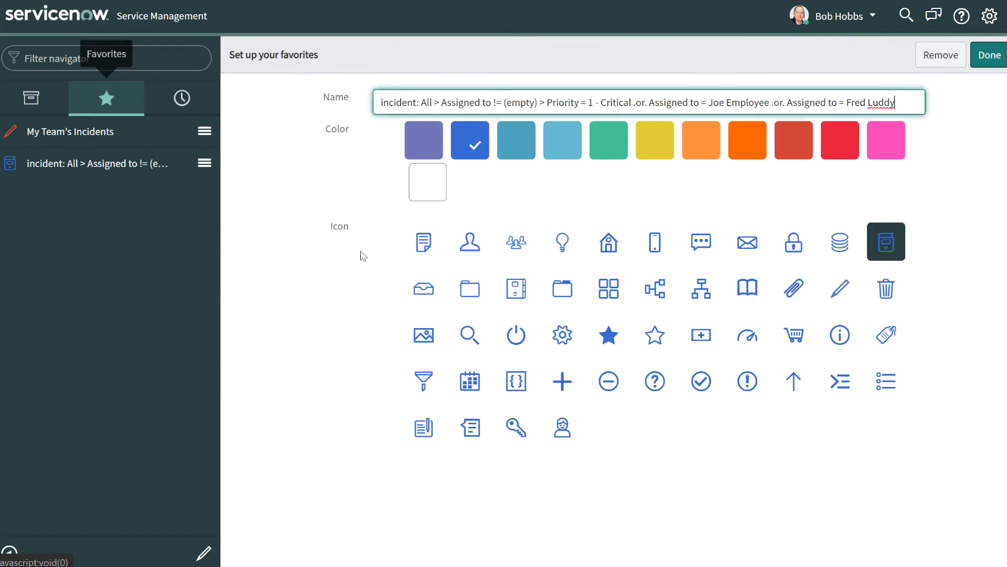
{"action": "triple_click", "coordinate": [518, 99]}
{"action": "type", "text": "My Team's Incidents"}
{"action": "left_click", "coordinate": [840, 287]}
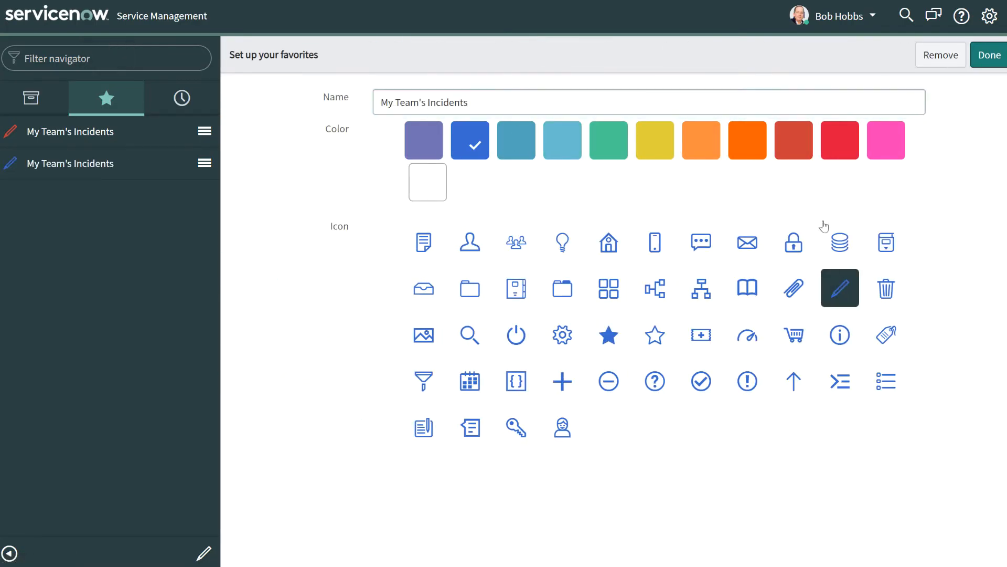
{"action": "left_click", "coordinate": [792, 140]}
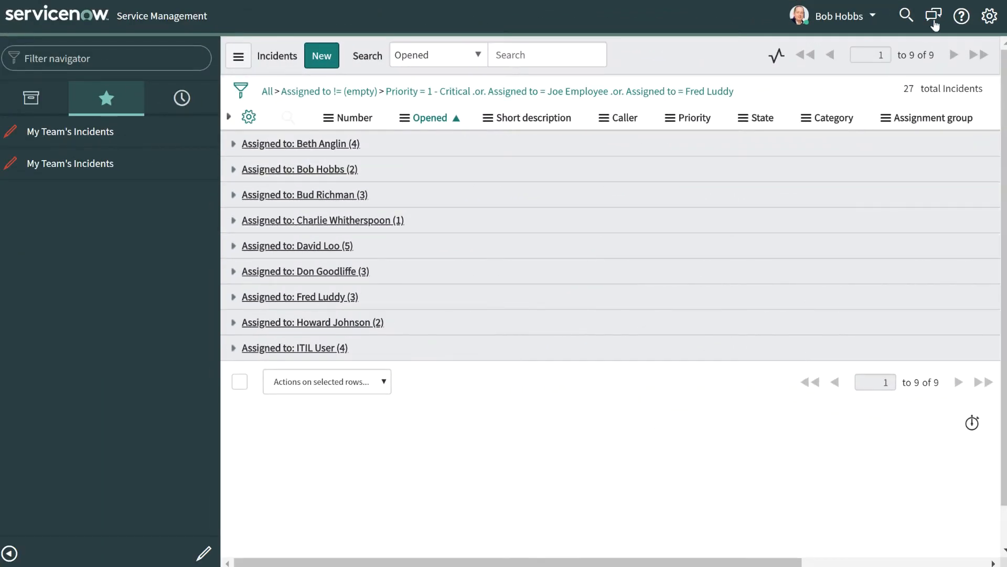
{"action": "left_click", "coordinate": [934, 20]}
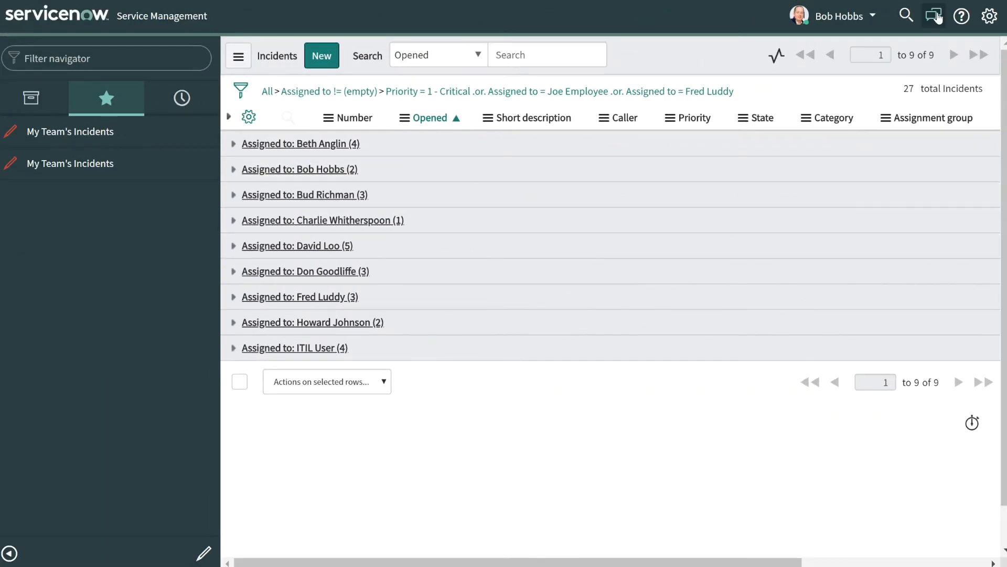
Step: Start a new chat with a co-worker and write a greeting saying 'here is the list I use'
{"action": "left_click", "coordinate": [995, 101]}
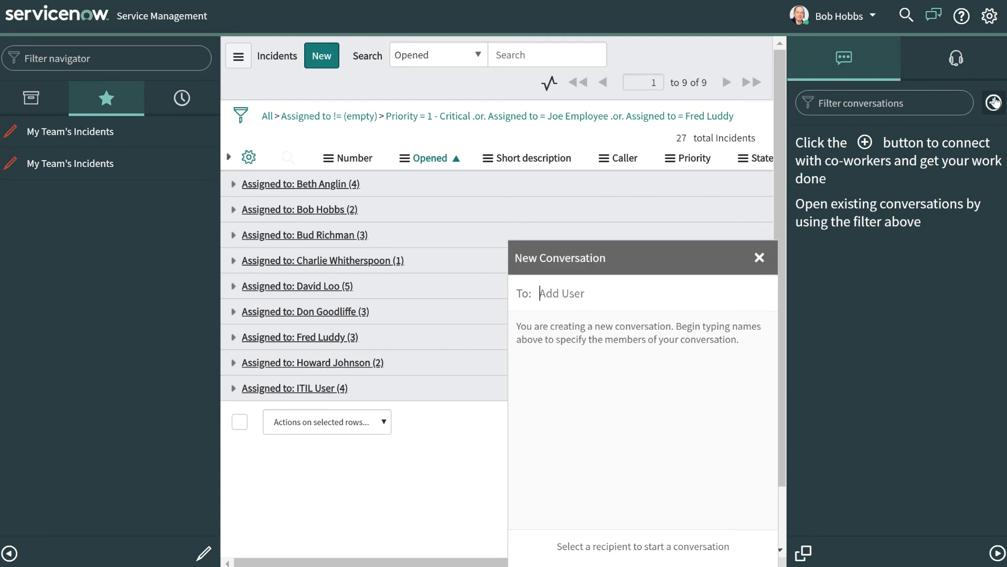
{"action": "type", "text": "barbara Hindley"}
{"action": "left_click", "coordinate": [637, 364]}
{"action": "type", "text": "Hi Barbara here is the list I use"}
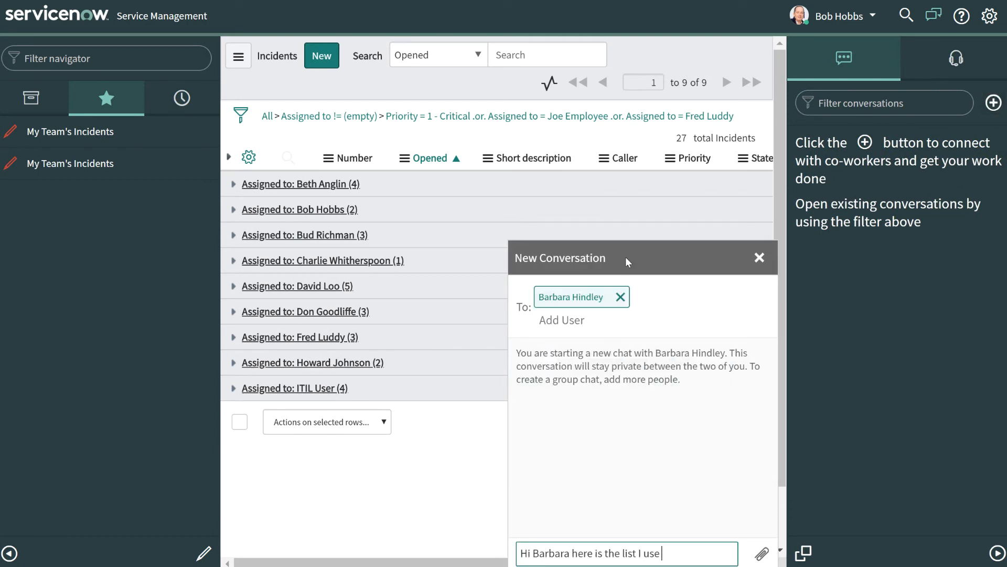
Step: Copy the filtered list's URL from the breadcrumb, paste it into the message and send it
{"action": "right_click", "coordinate": [645, 118]}
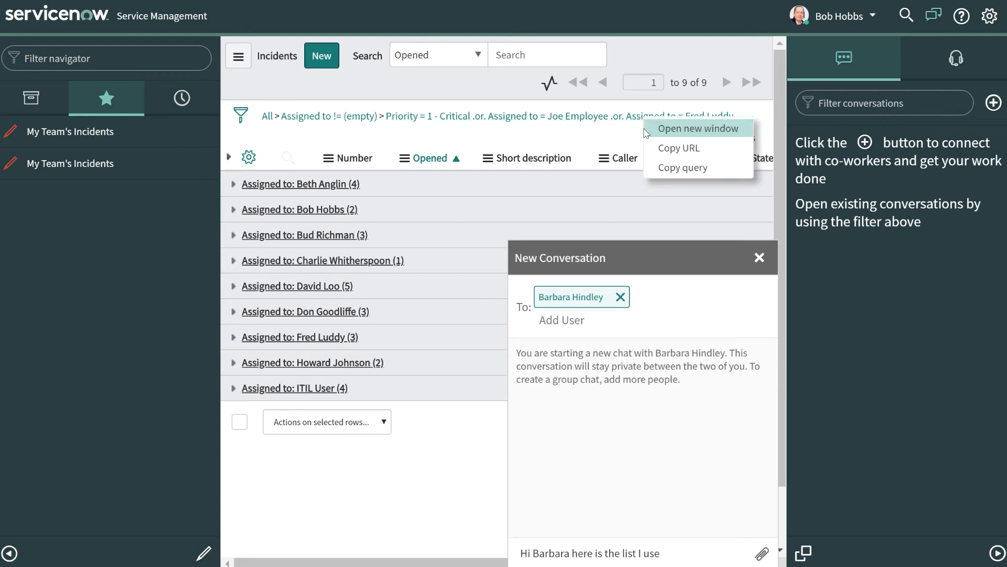
{"action": "left_click", "coordinate": [674, 151]}
{"action": "left_click", "coordinate": [686, 556]}
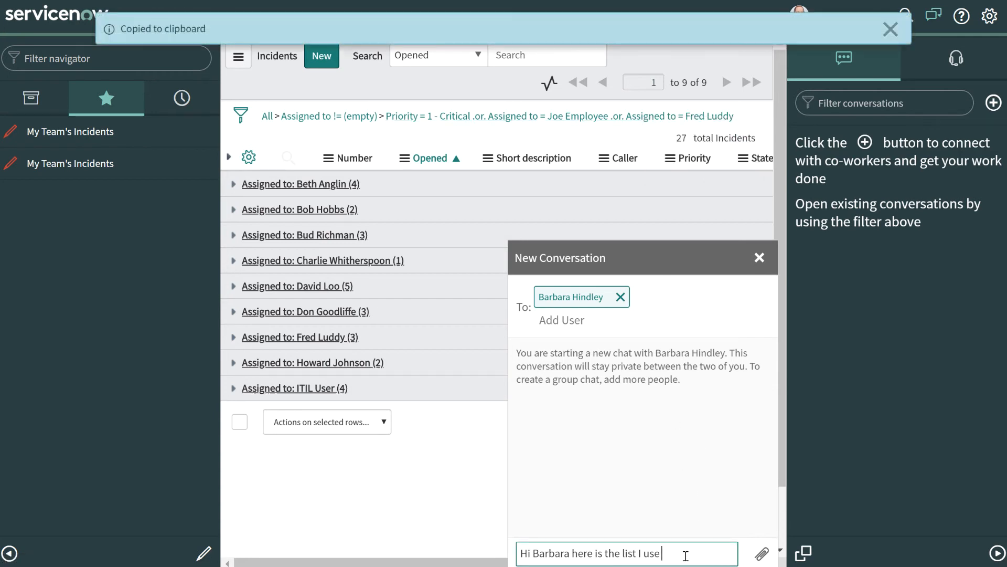
{"action": "right_click", "coordinate": [686, 556]}
{"action": "left_click", "coordinate": [746, 428]}
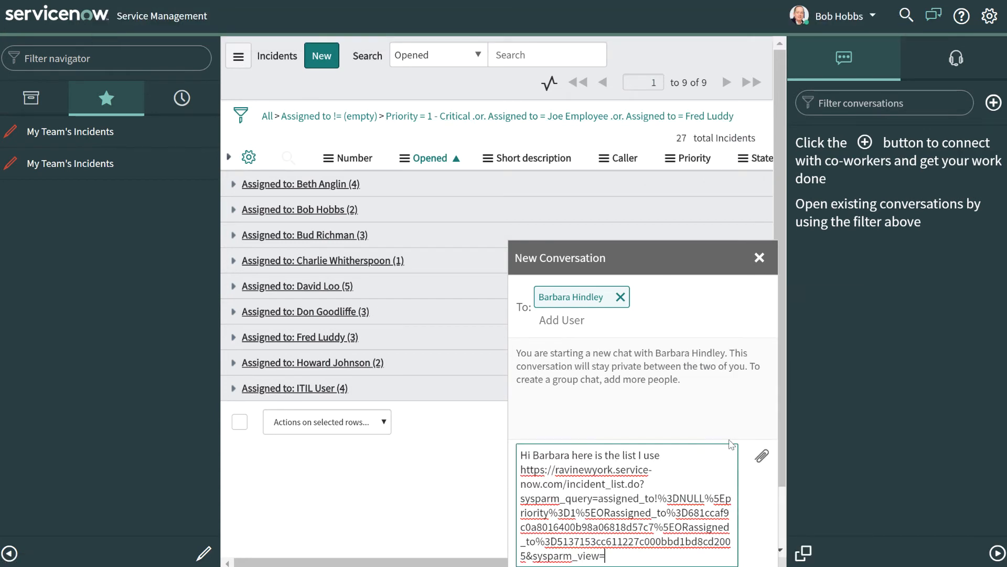
{"action": "key", "text": "Return"}
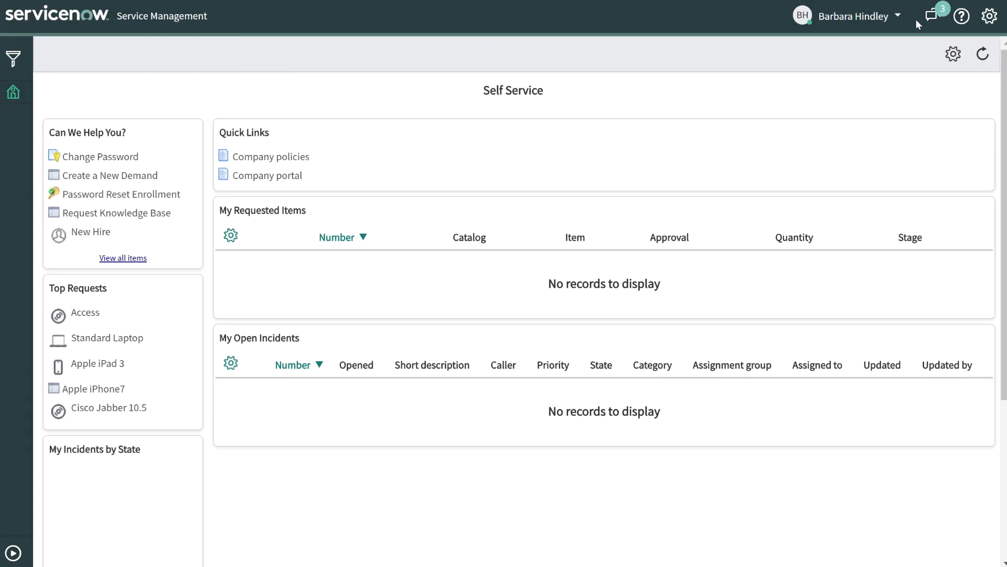
Step: As the recipient, open the shared incident list link from the chat conversation
{"action": "left_click", "coordinate": [932, 16]}
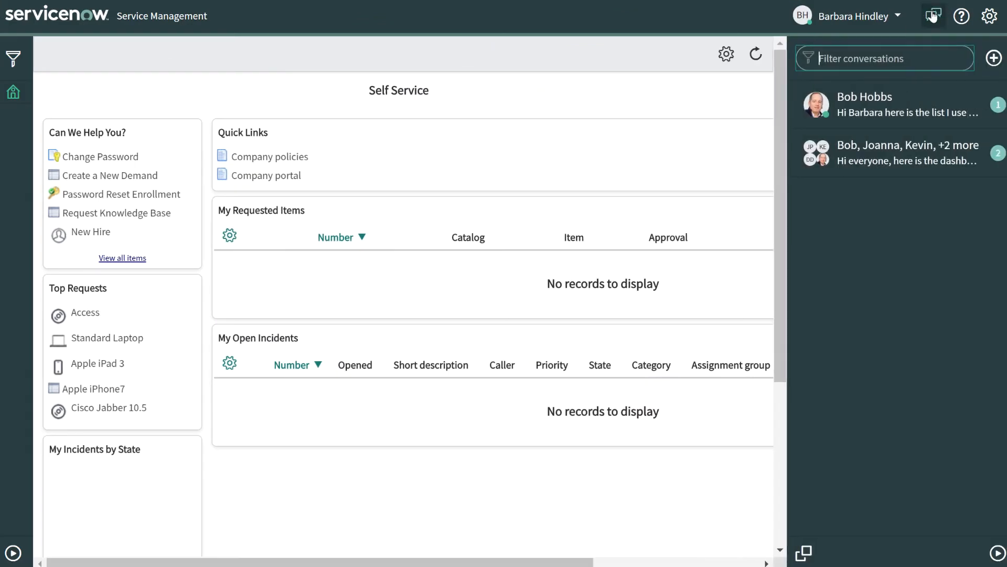
{"action": "left_click", "coordinate": [905, 112]}
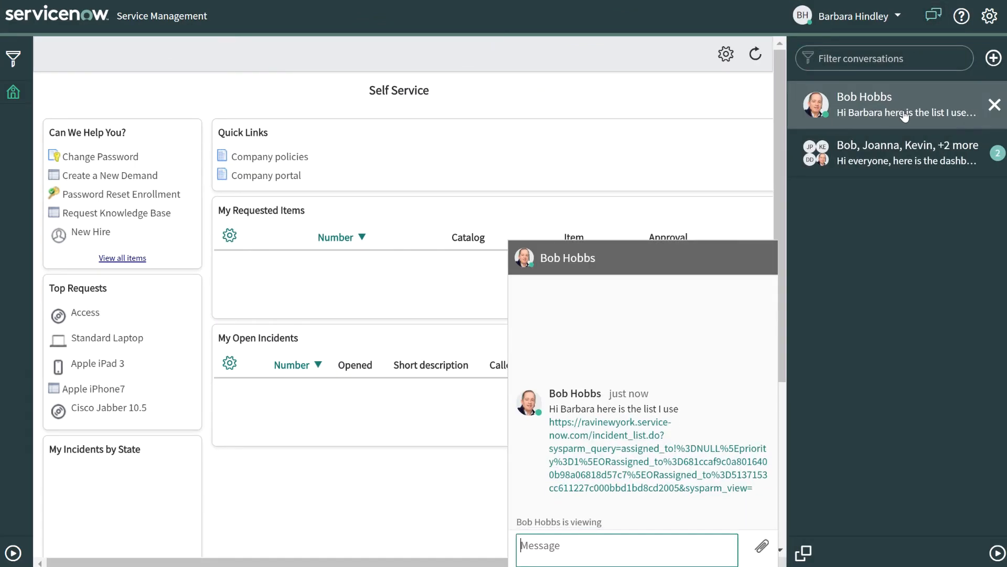
{"action": "left_click", "coordinate": [671, 467]}
Step: Save the shared list as a favorite named 'My Incidents Team'
{"action": "left_click", "coordinate": [51, 56]}
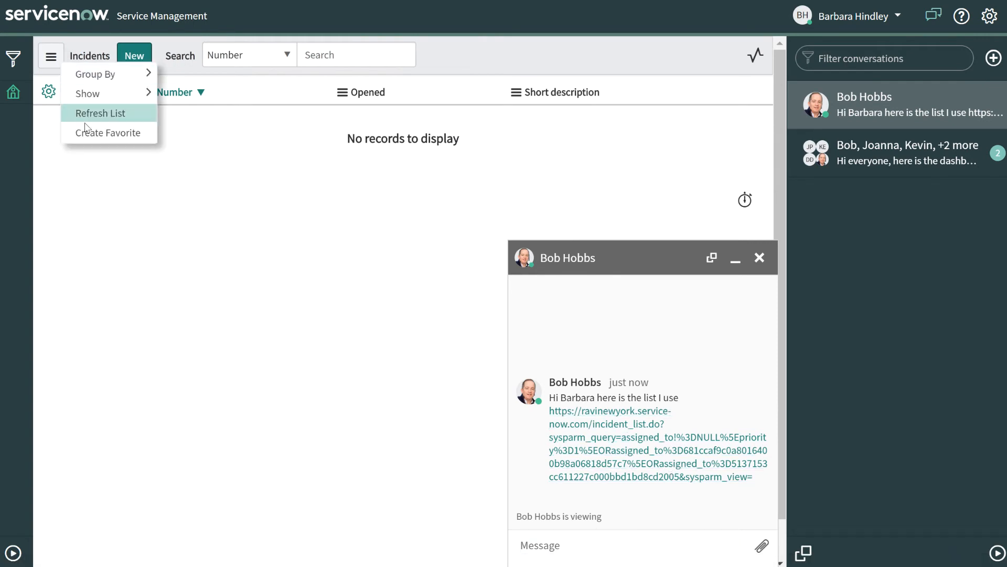
{"action": "left_click", "coordinate": [88, 131]}
{"action": "type", "text": "My Incidents Team"}
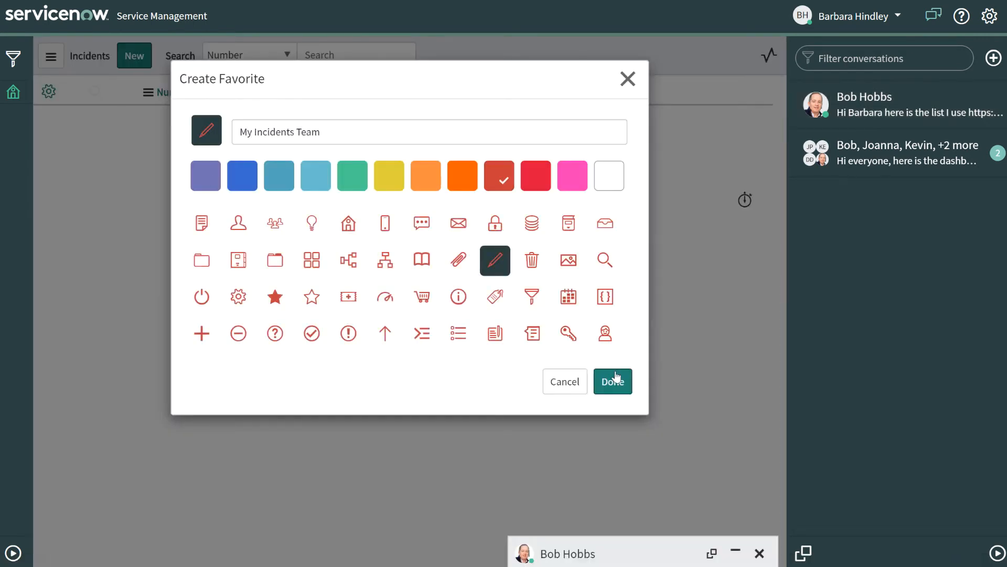
{"action": "left_click", "coordinate": [616, 376]}
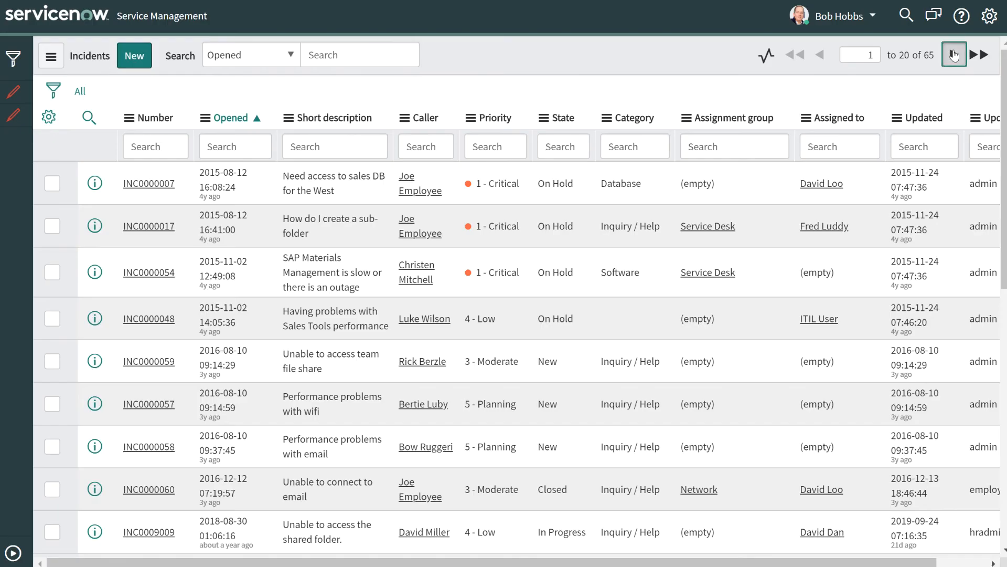
Step: Page forward twice through the incidents, then set the list to show 15 rows per page
{"action": "left_click", "coordinate": [953, 55]}
{"action": "left_click", "coordinate": [954, 55]}
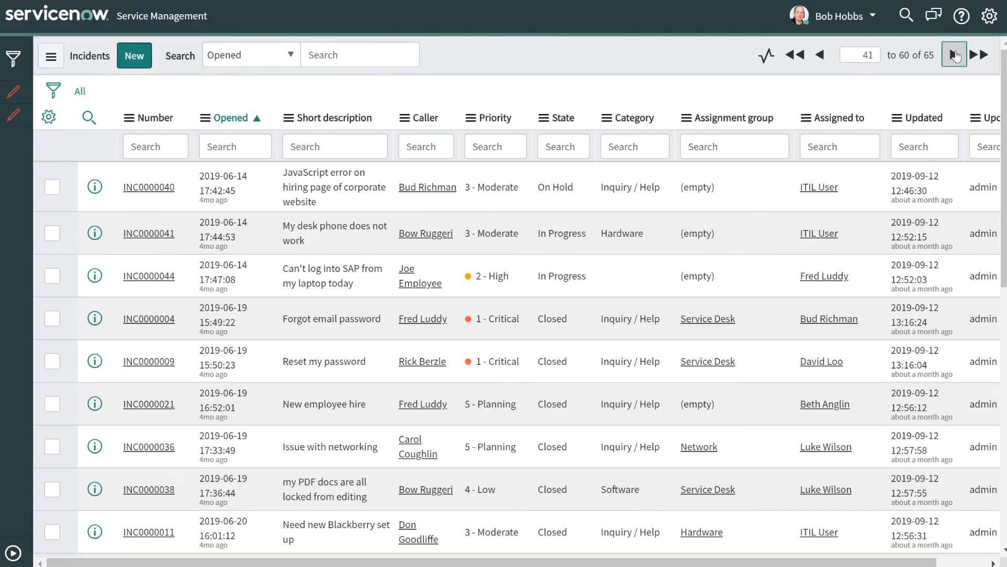
{"action": "left_click", "coordinate": [52, 59]}
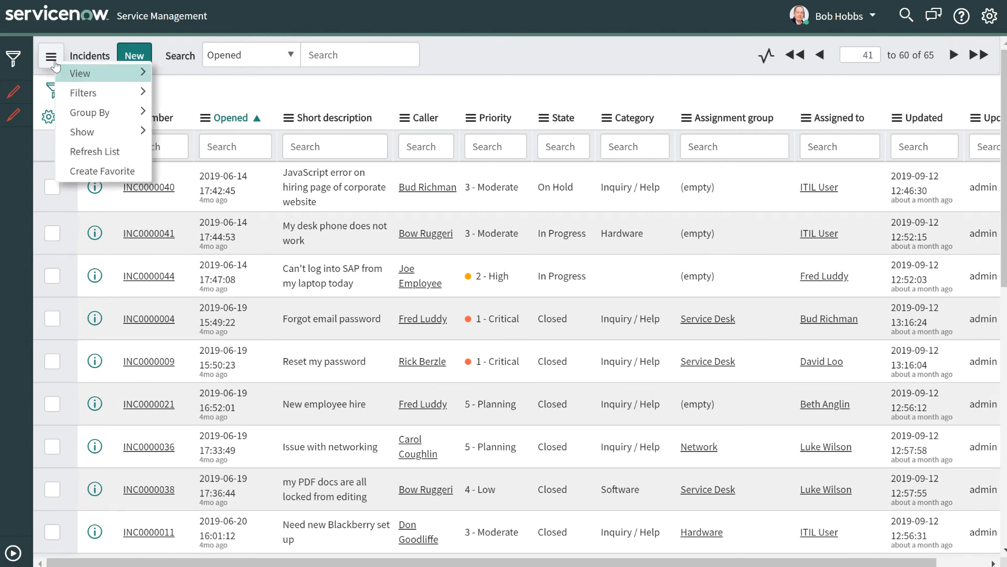
{"action": "mouse_move", "coordinate": [107, 132]}
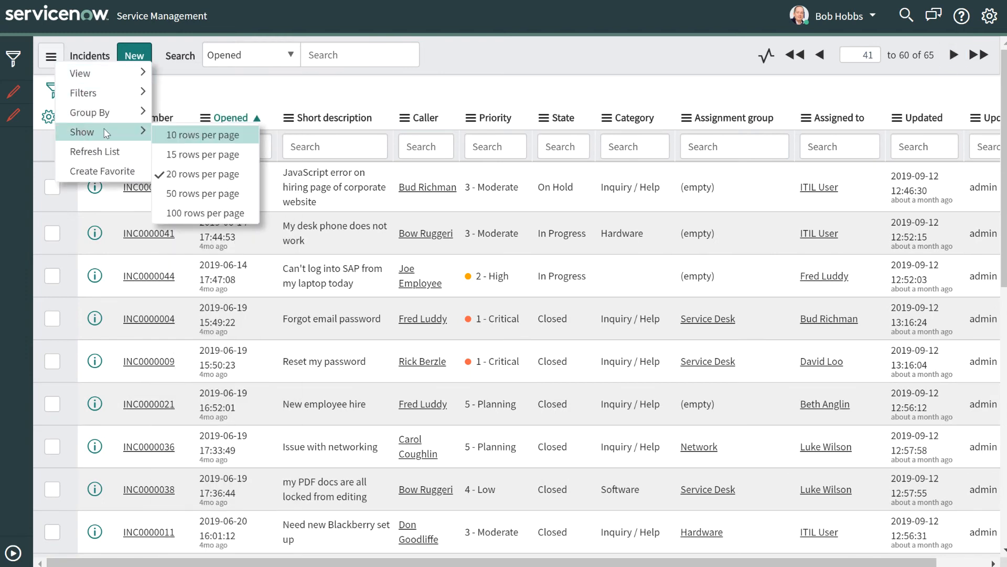
{"action": "left_click", "coordinate": [193, 153]}
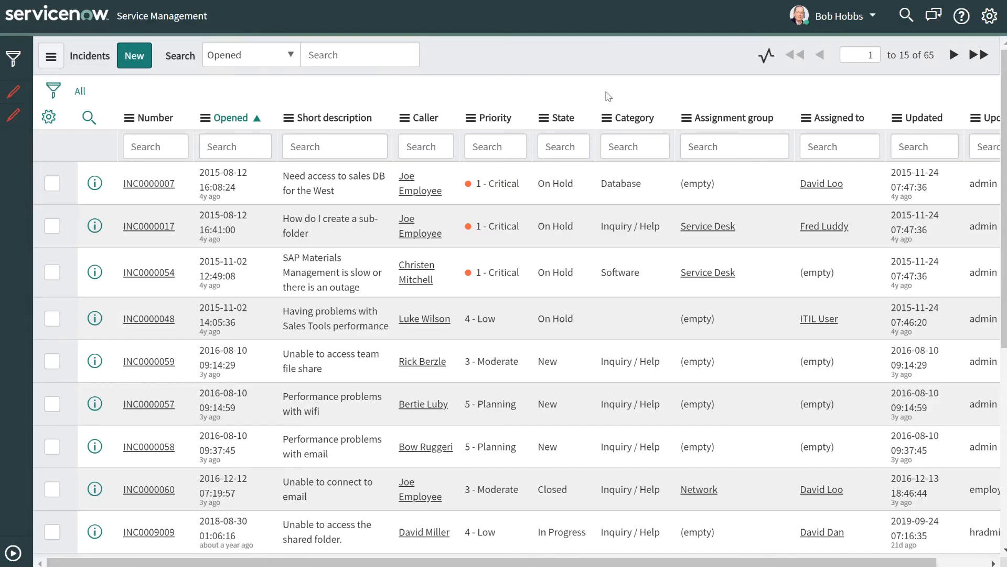
{"action": "left_click", "coordinate": [16, 56]}
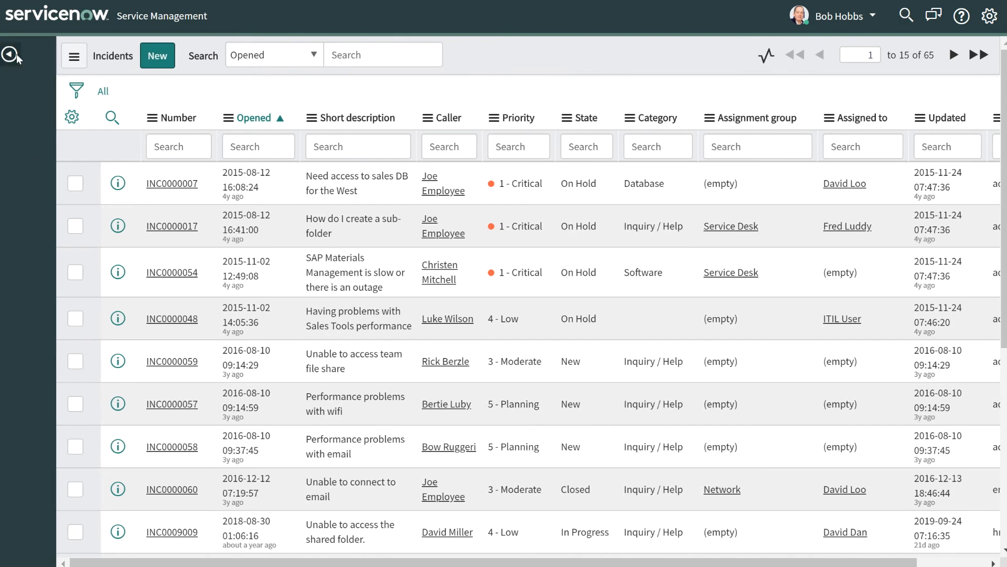
Step: Filter the navigator for 'My work', star Service Desk > My Work, and open its task list
{"action": "type", "text": "My work"}
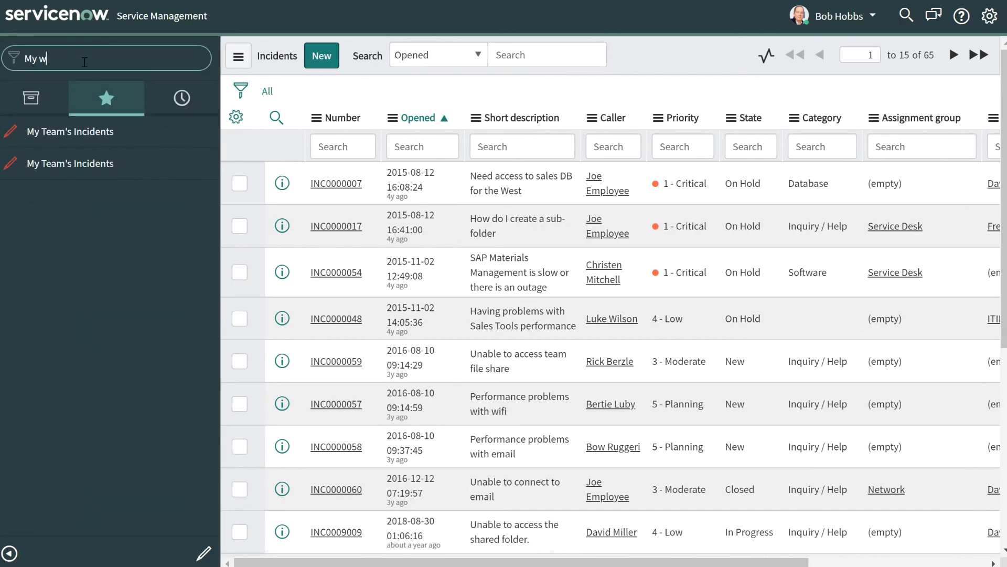
{"action": "left_click", "coordinate": [202, 163]}
{"action": "left_click", "coordinate": [54, 195]}
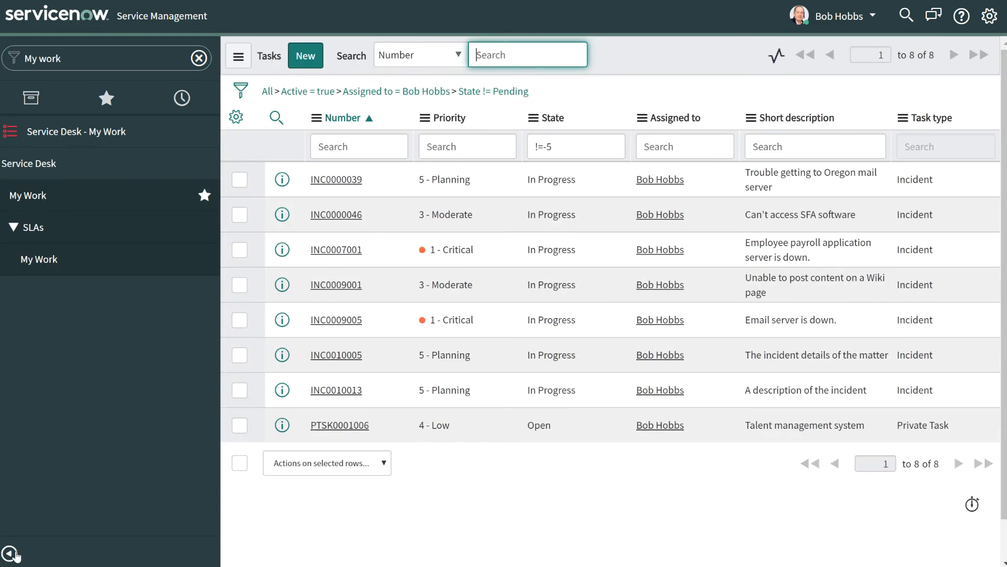
{"action": "left_click", "coordinate": [10, 553]}
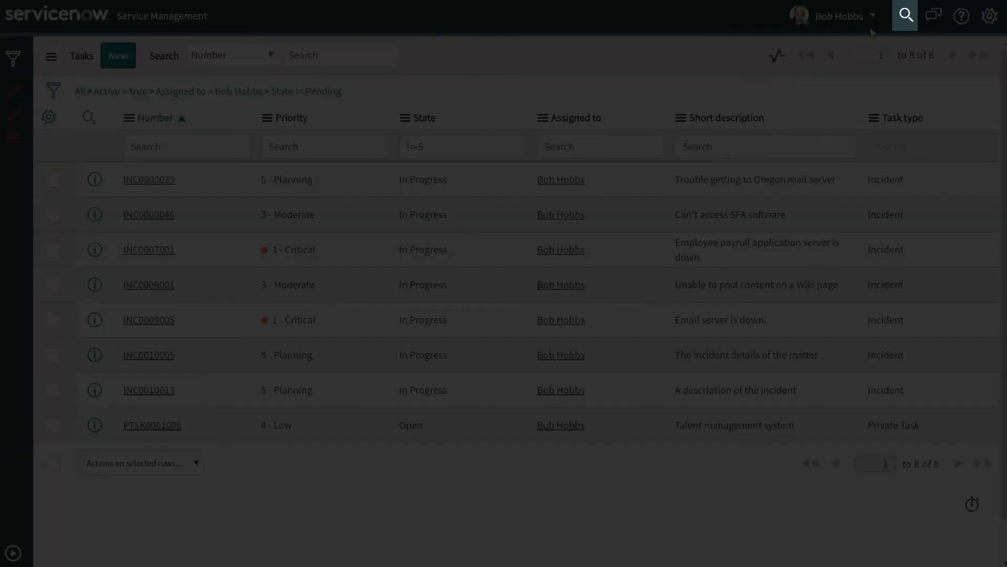
Step: Search globally for 'server' and open the list of its 10 incident matches
{"action": "left_click", "coordinate": [904, 15]}
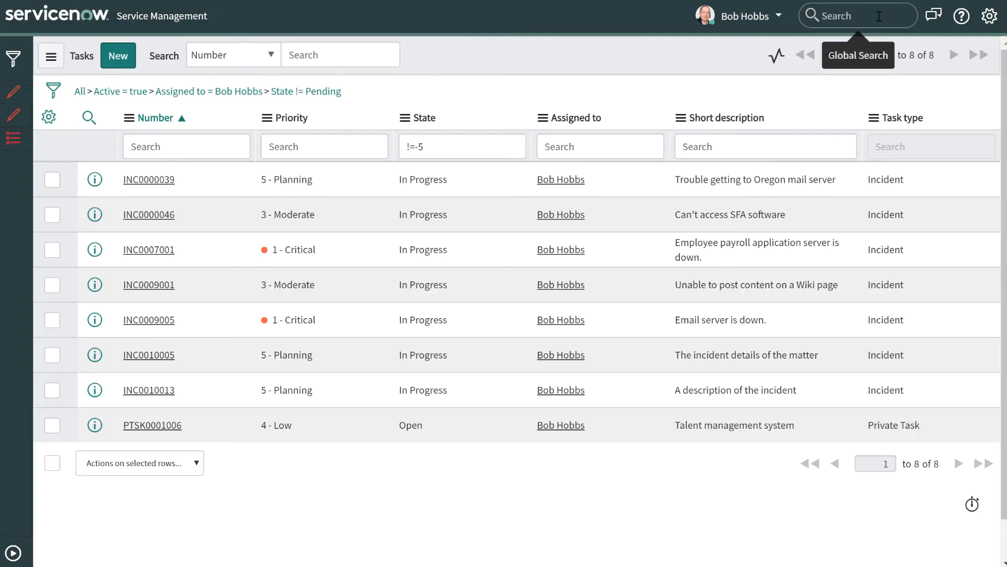
{"action": "type", "text": "server"}
{"action": "key", "text": "Return"}
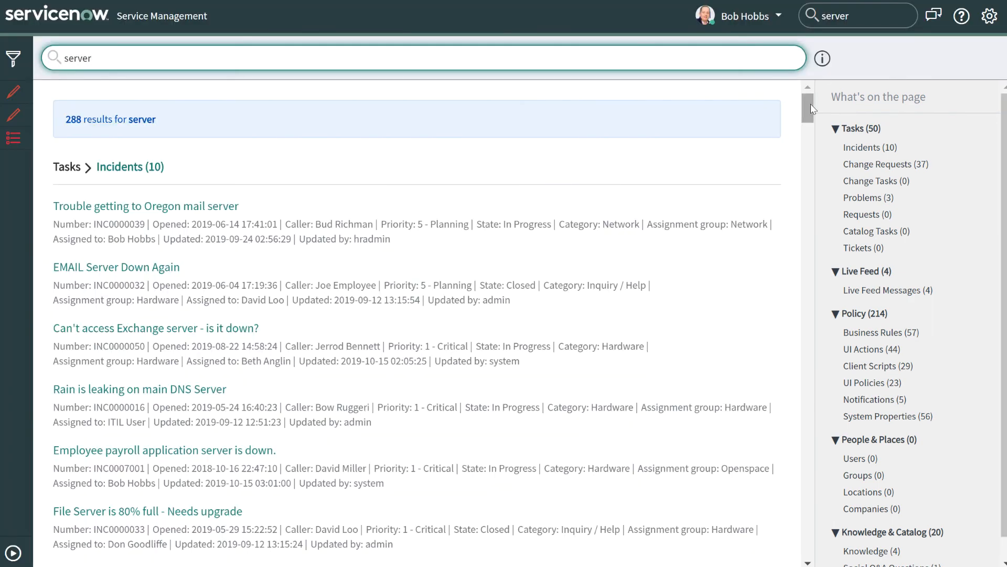
{"action": "left_click_drag", "start_coordinate": [812, 108], "coordinate": [812, 135]}
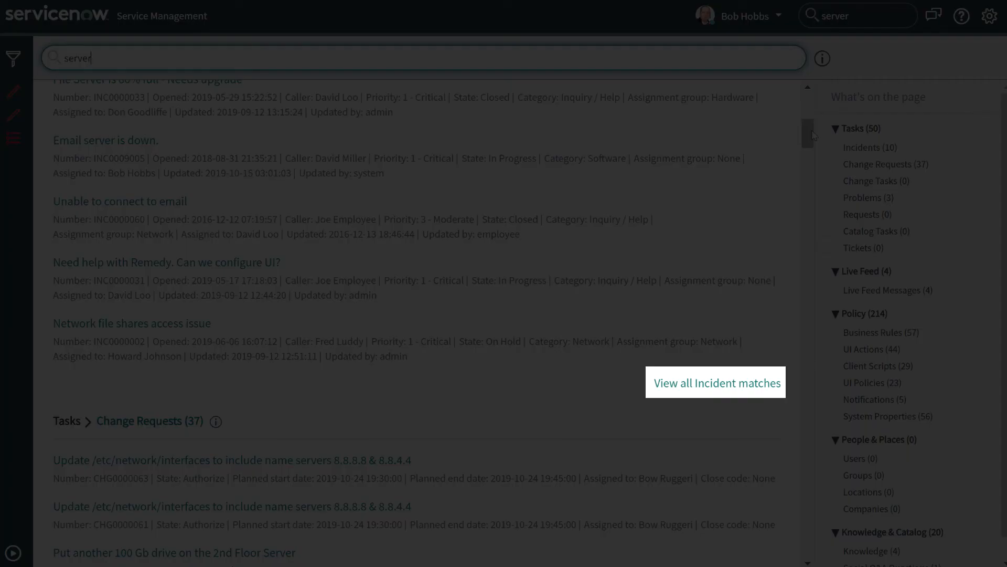
{"action": "left_click", "coordinate": [735, 379]}
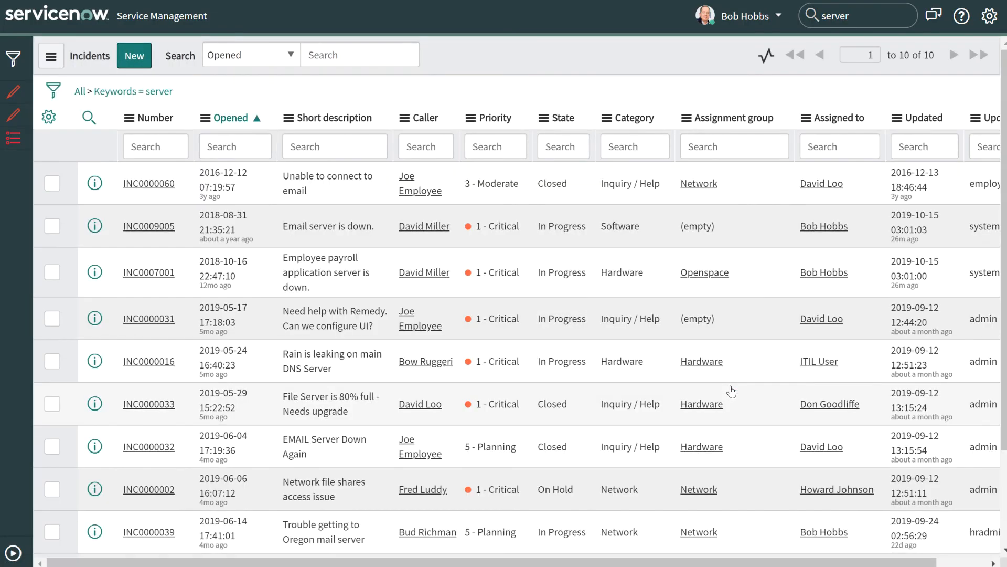
Step: Open INC0009005 and set its urgency to 2 - Medium
{"action": "left_click", "coordinate": [165, 229]}
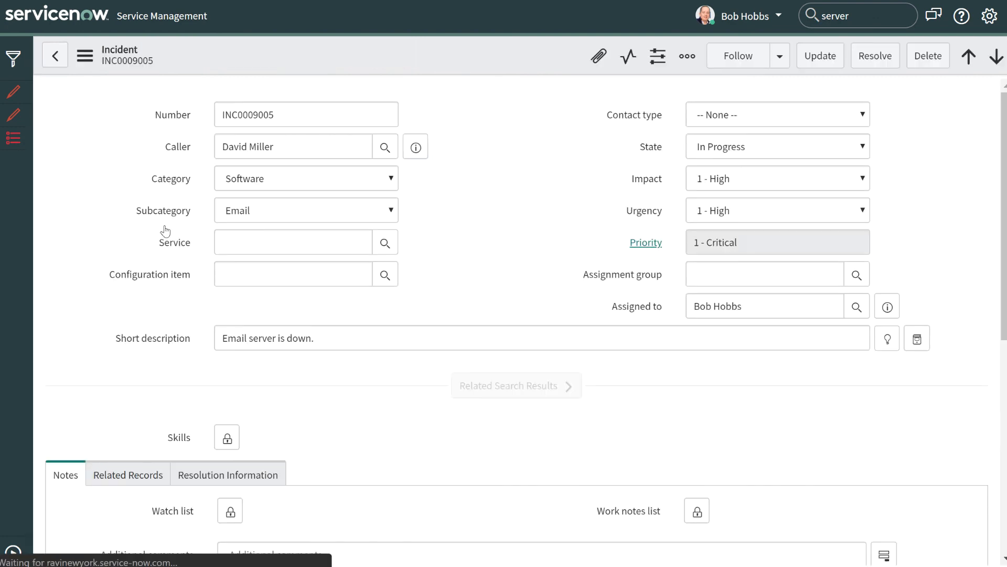
{"action": "left_click", "coordinate": [796, 213]}
{"action": "left_click", "coordinate": [767, 260]}
Step: Add the work note 'This is not as urgent as we originally though.' and save the incident
{"action": "scroll", "coordinate": [450, 405], "scroll_direction": "down", "scroll_amount": 3}
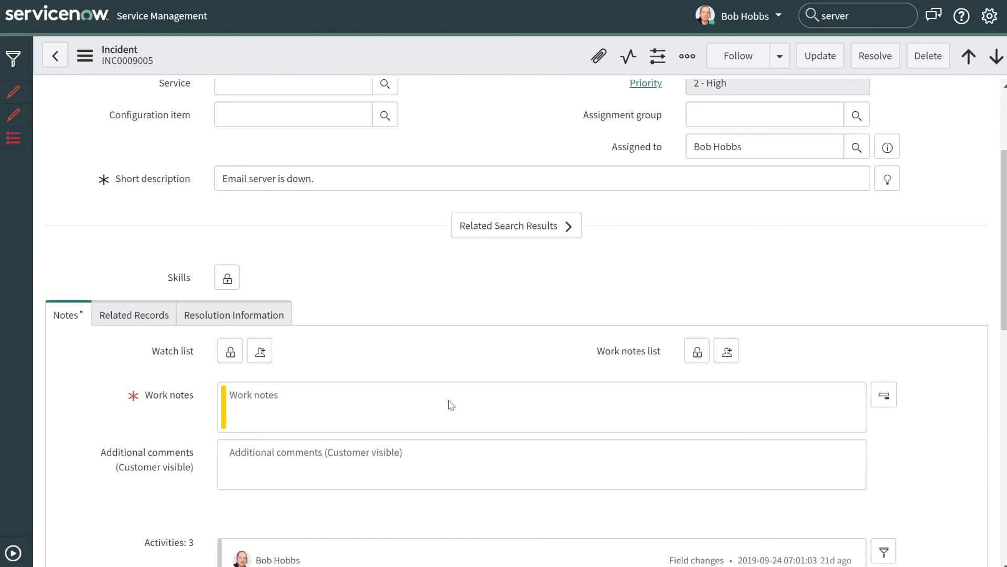
{"action": "left_click", "coordinate": [306, 408]}
{"action": "type", "text": "This is not as urgent as we originally though."}
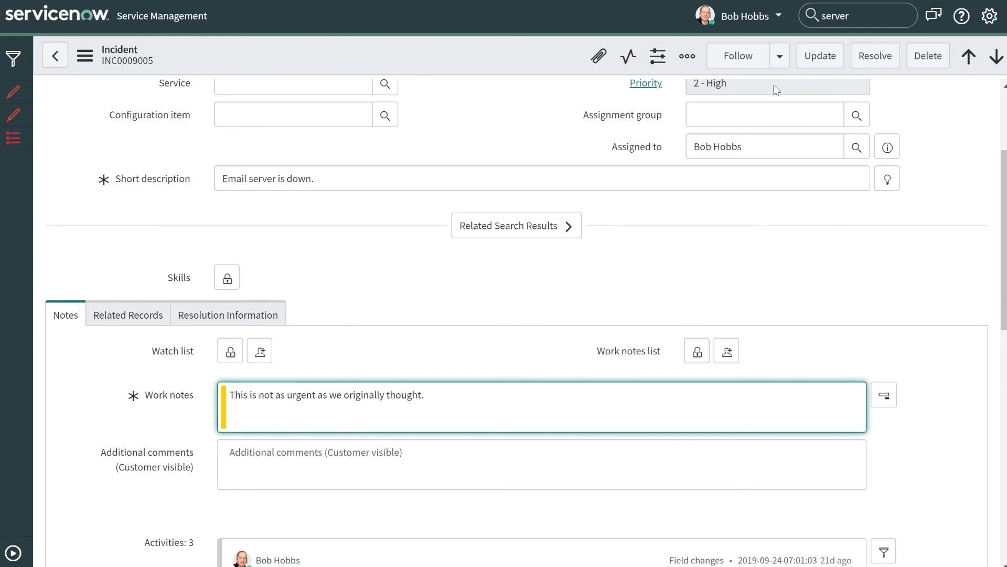
{"action": "left_click", "coordinate": [818, 60]}
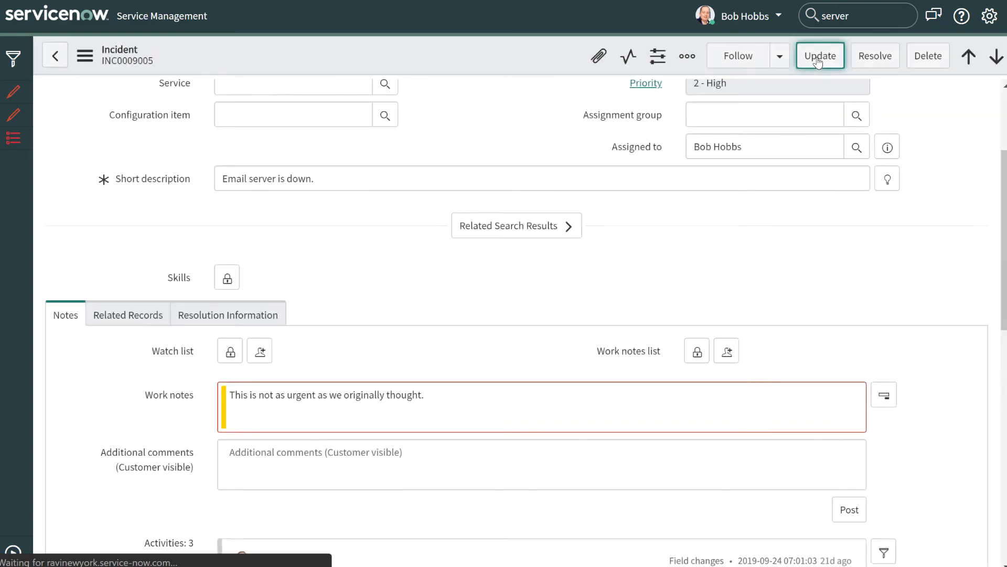